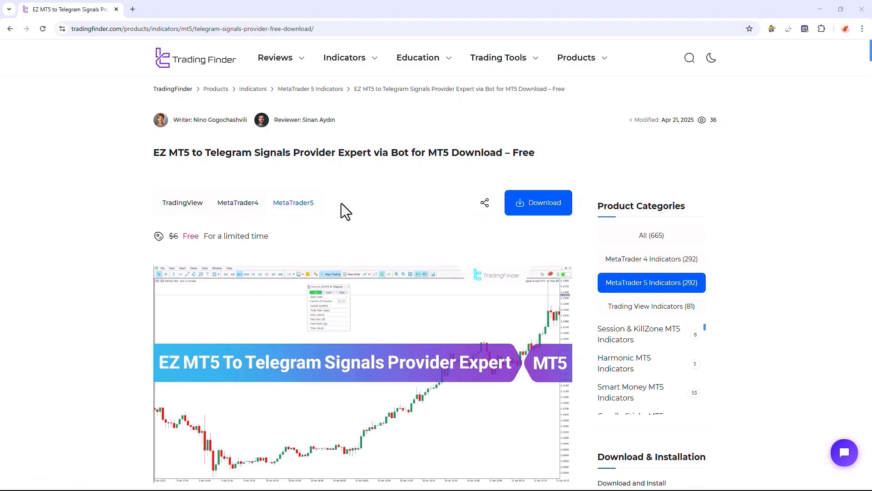
# Attach the EZ MT5 To Telegram Signals Provider expert to the GBPUSD chart
pyautogui.scroll(-8, 342, 203)
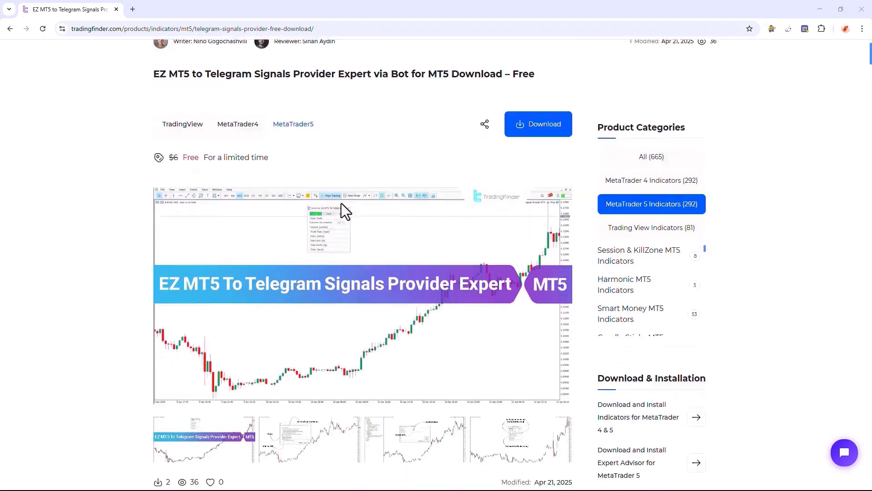
pyautogui.scroll(-11, 341, 204)
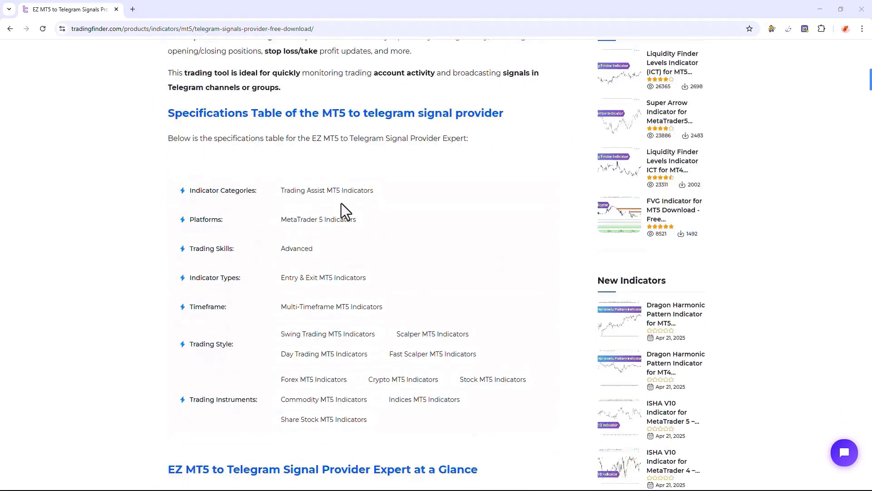
pyautogui.scroll(-12, 342, 212)
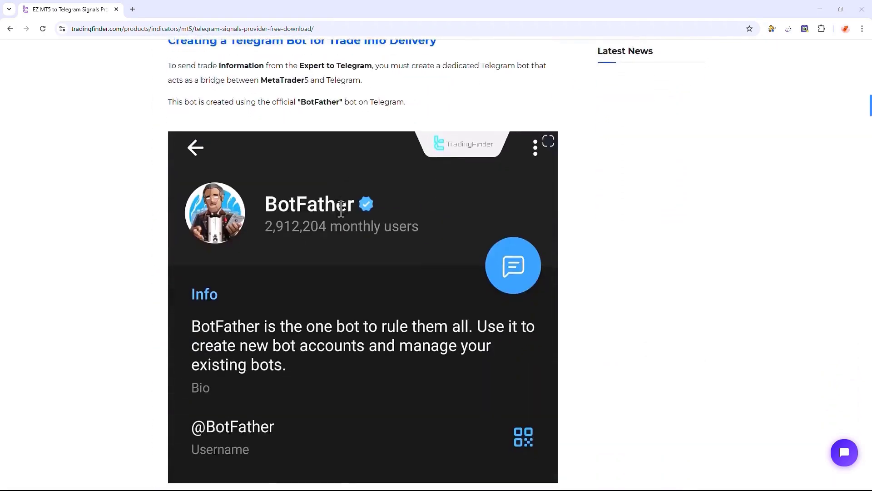
pyautogui.scroll(-15, 341, 209)
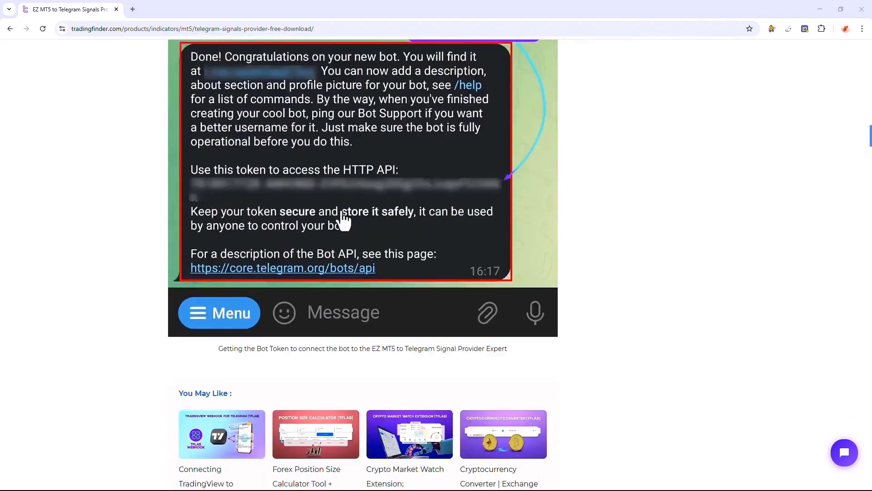
pyautogui.scroll(-4, 344, 212)
pyautogui.scroll(5, 345, 210)
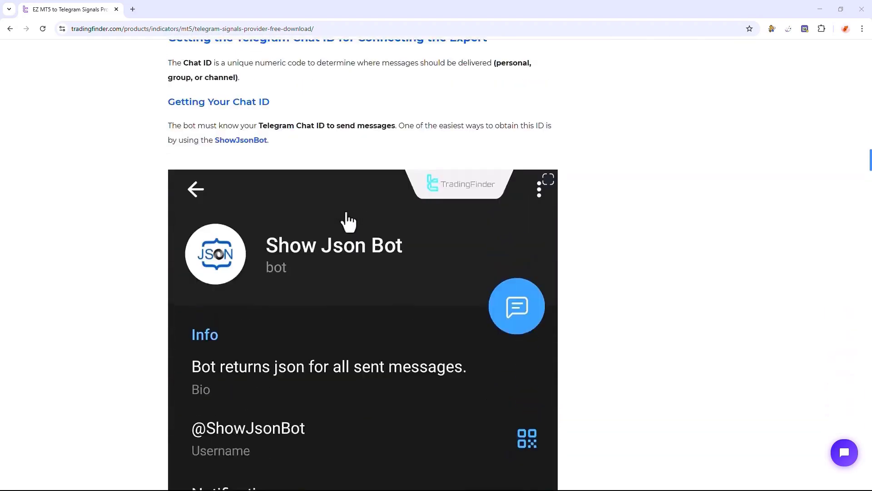
pyautogui.scroll(12, 347, 209)
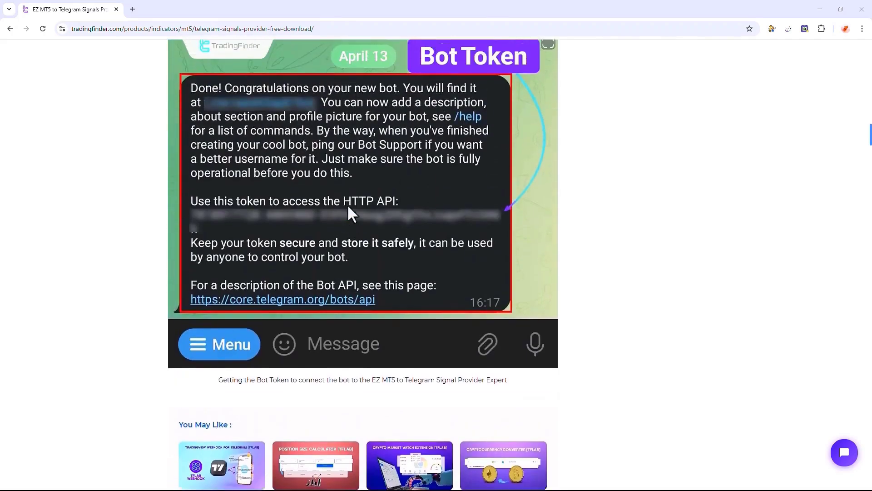
pyautogui.scroll(11, 349, 203)
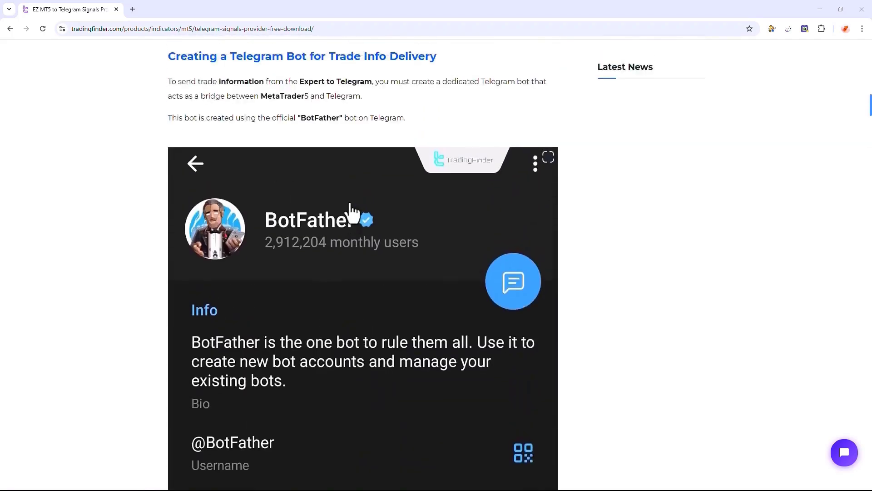
pyautogui.scroll(11, 351, 202)
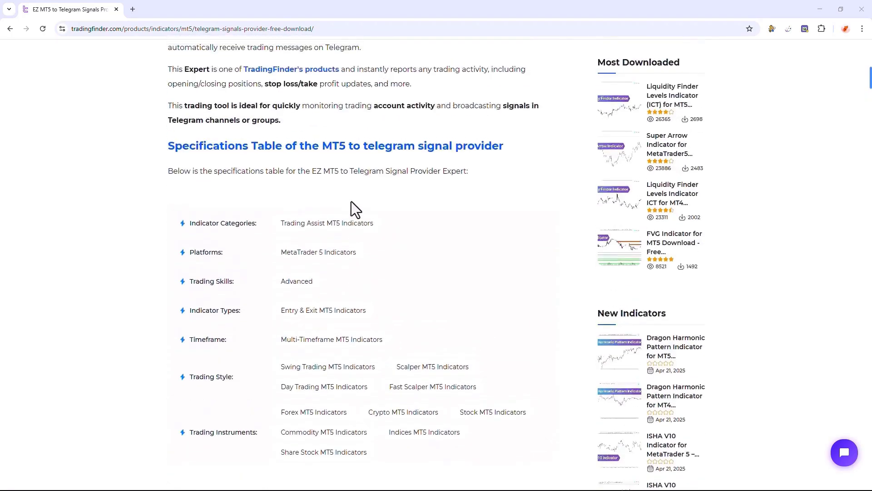
pyautogui.scroll(7, 351, 202)
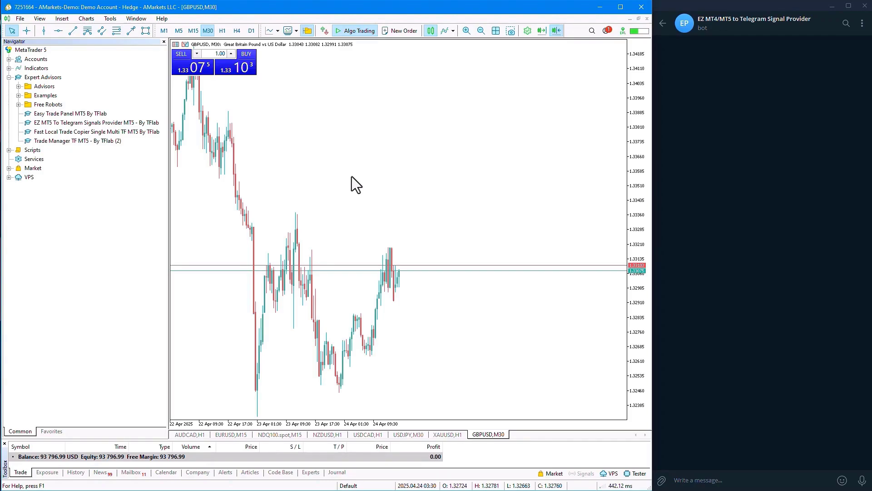
pyautogui.moveTo(80, 122); pyautogui.dragTo(326, 192)
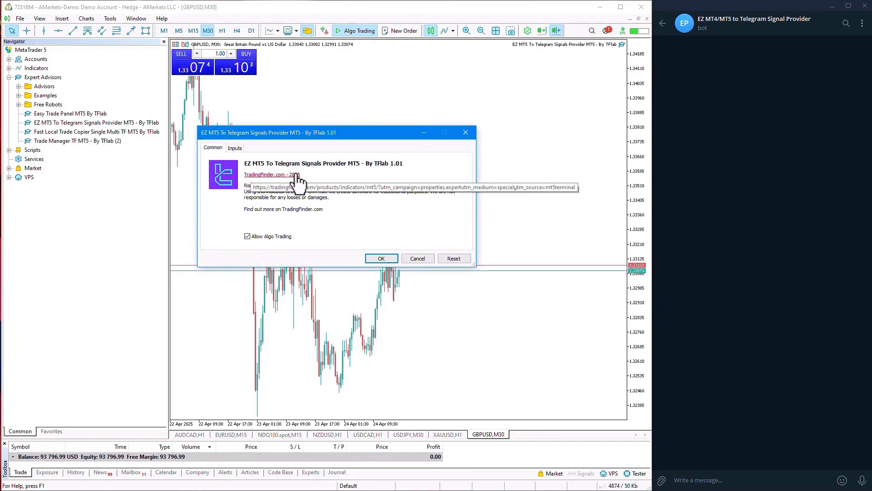
# Show the expert's Inputs and select the Bot Token and Chat ID rows
pyautogui.click(240, 151)
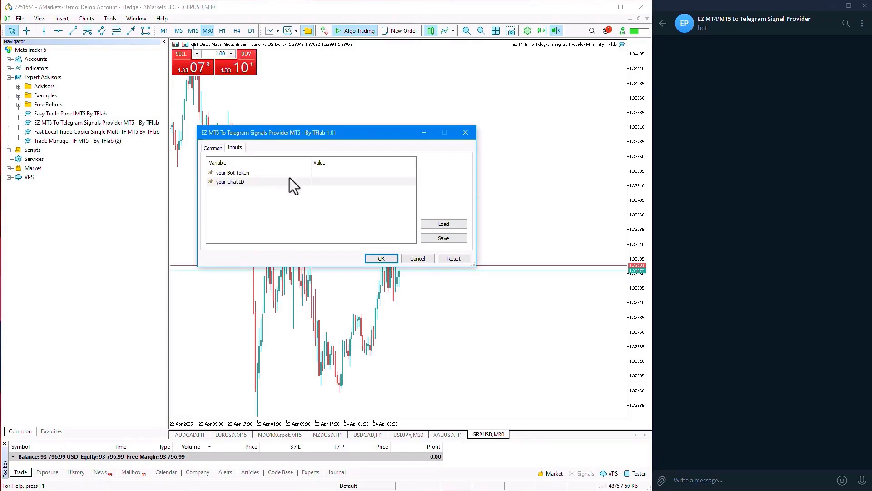
pyautogui.click(331, 174)
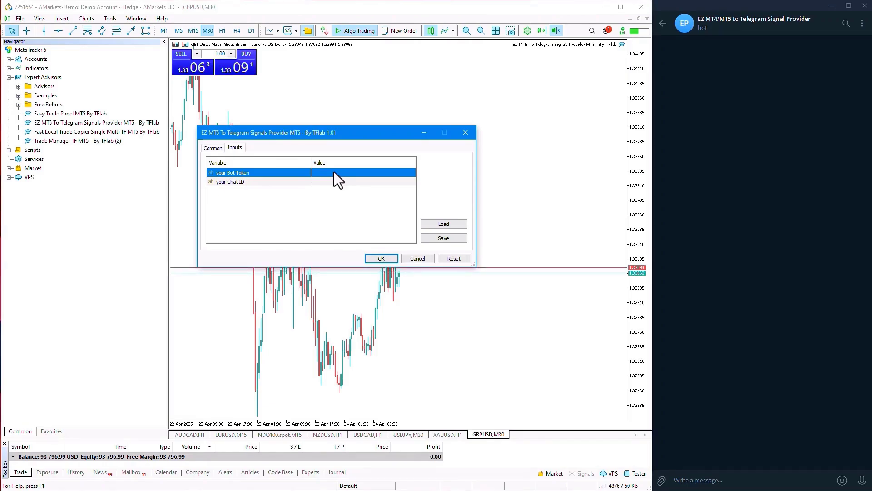
pyautogui.click(335, 182)
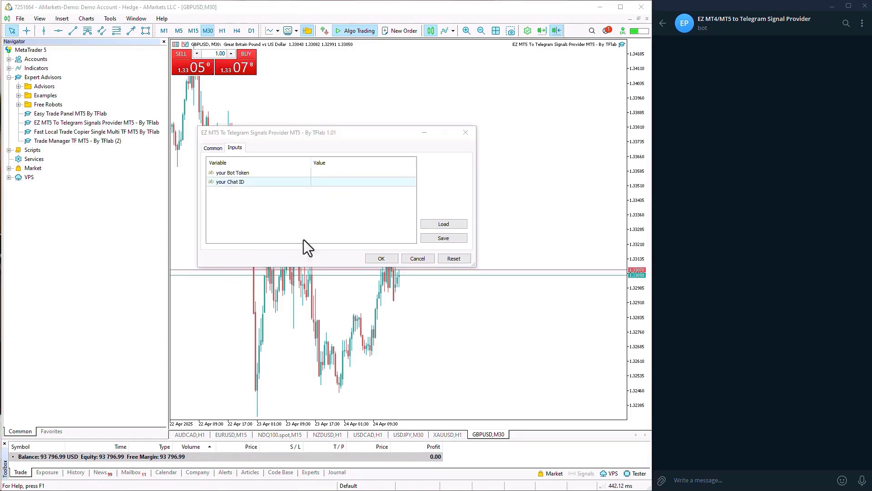
# Paste the bot token and the chat ID into their input values
pyautogui.doubleClick(354, 174)
pyautogui.hotkey('ctrl', 'v')
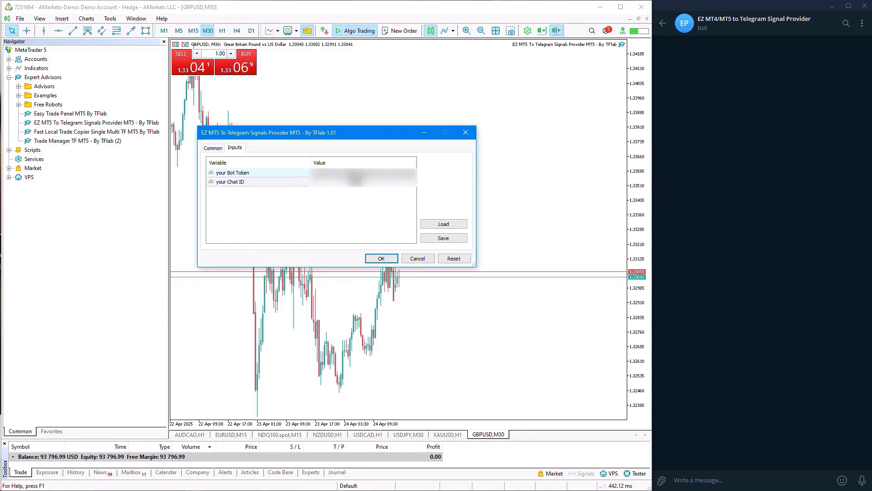
pyautogui.click(340, 203)
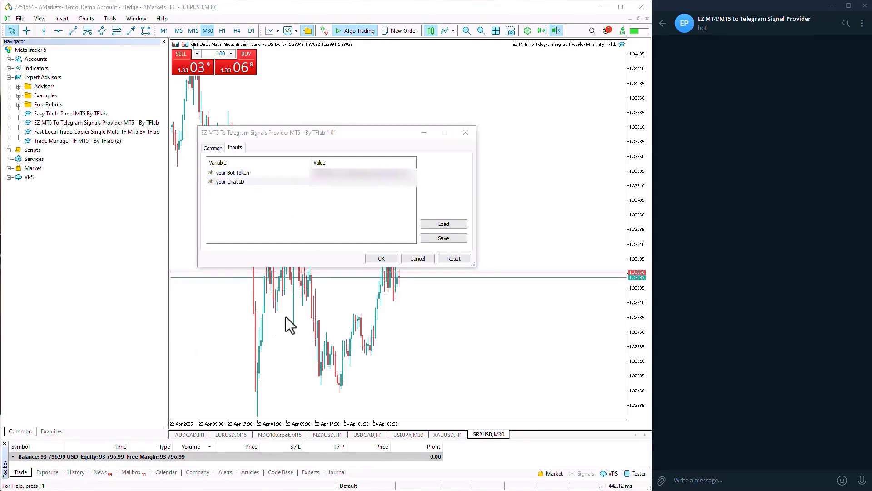
pyautogui.doubleClick(355, 182)
pyautogui.hotkey('ctrl', 'v')
pyautogui.click(350, 201)
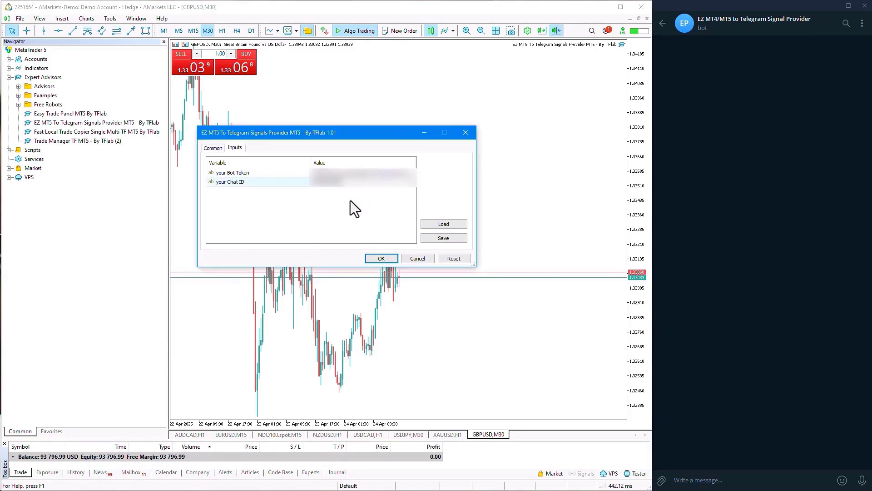
# Apply the expert, hide the Navigator, and move the Telegram panel fully into view
pyautogui.click(380, 258)
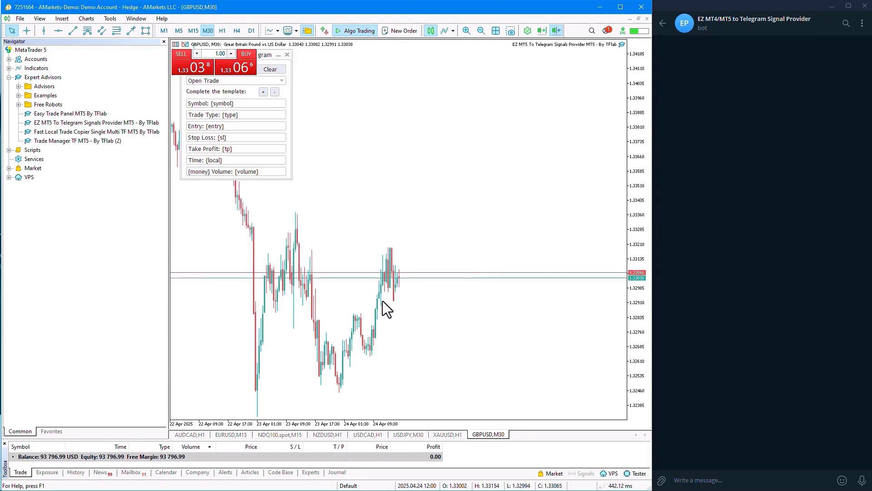
pyautogui.click(163, 42)
pyautogui.moveTo(99, 52); pyautogui.dragTo(90, 83)
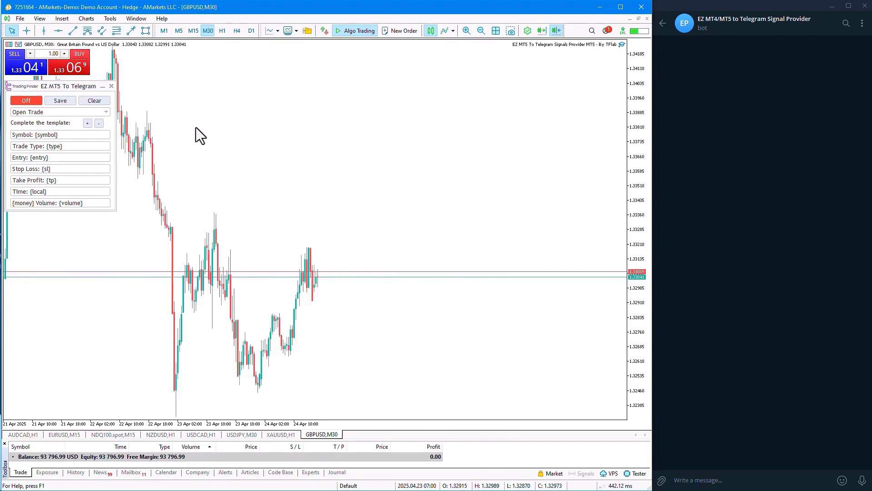
pyautogui.click(110, 18)
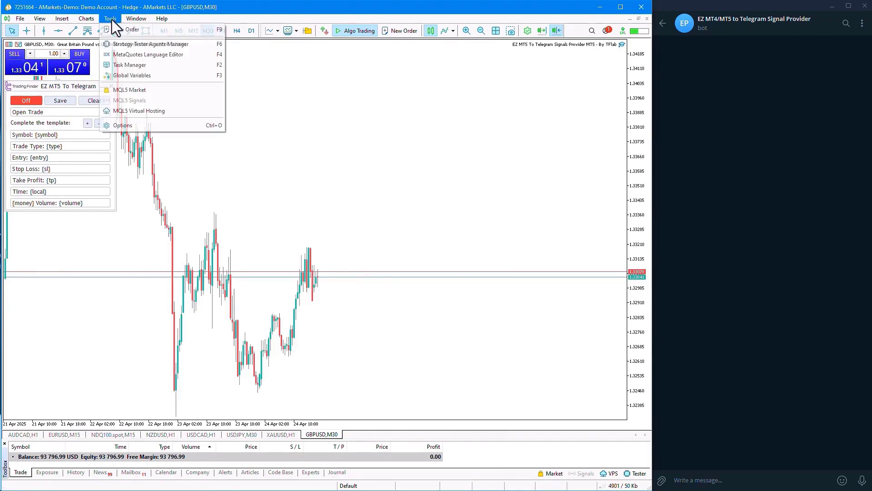
pyautogui.click(159, 125)
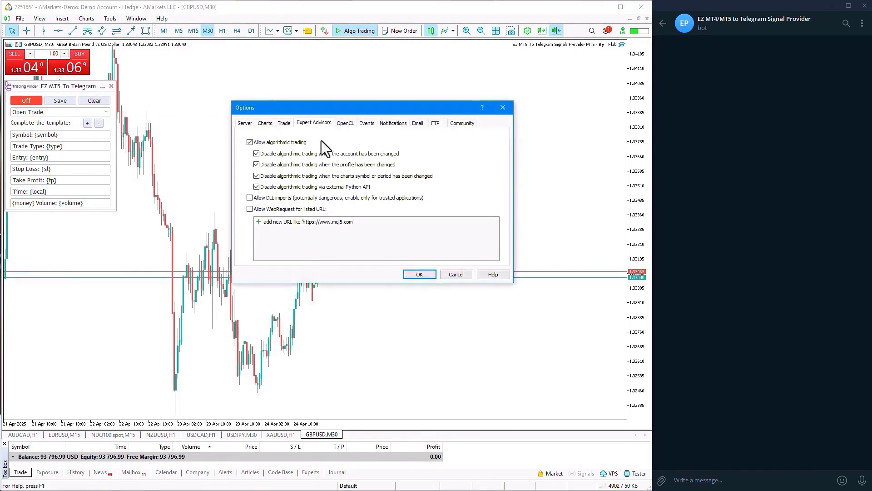
pyautogui.click(249, 198)
pyautogui.click(250, 209)
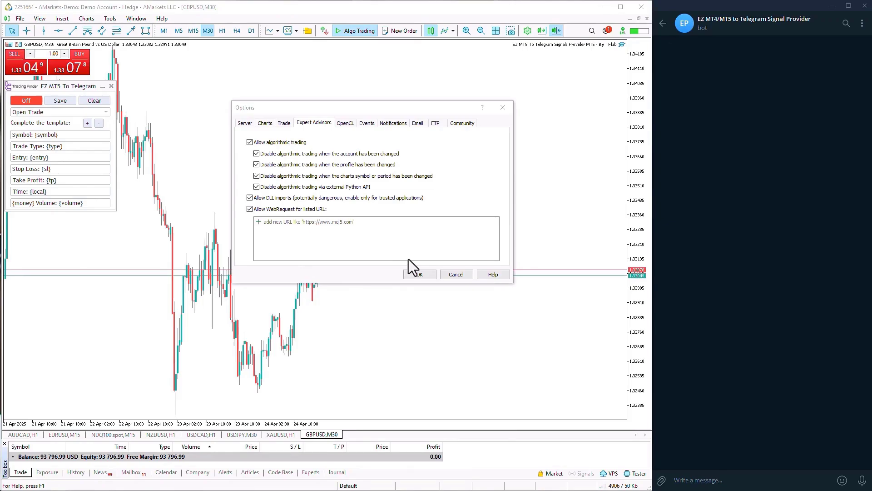
pyautogui.click(313, 222)
pyautogui.write('https://api.telegram.org')
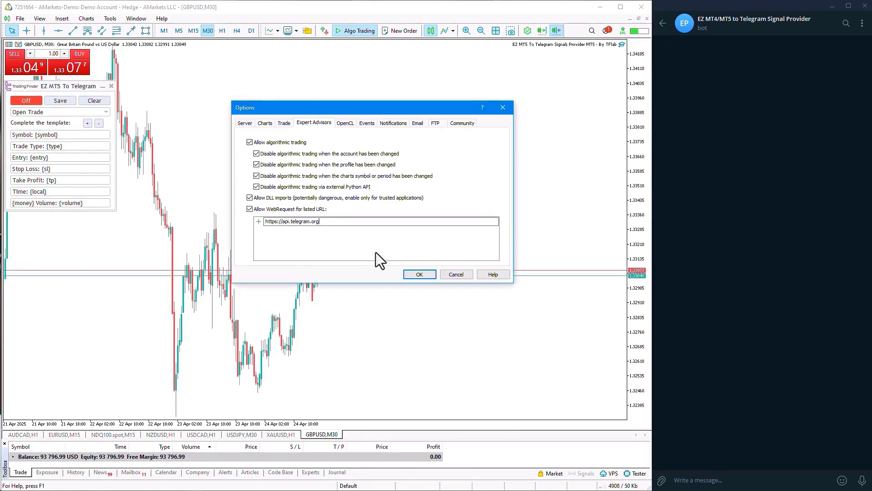
pyautogui.click(417, 274)
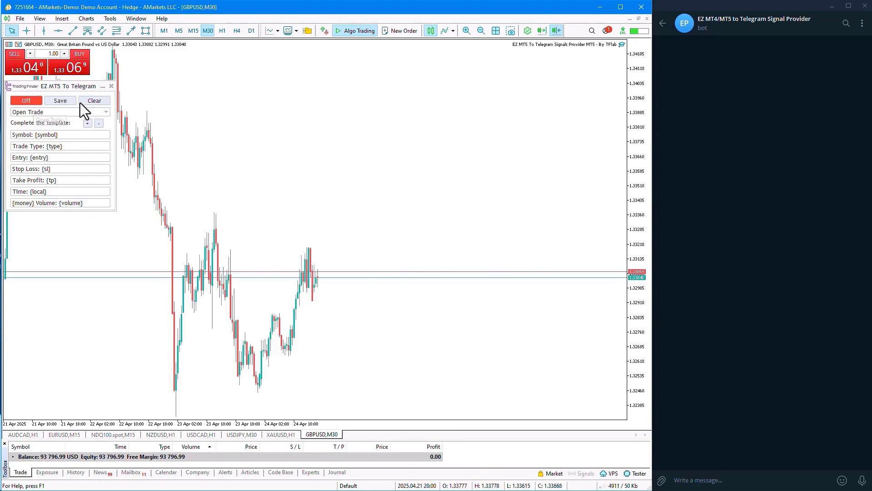
# Switch the Telegram panel from Off to On and show its trade event type list
pyautogui.click(37, 103)
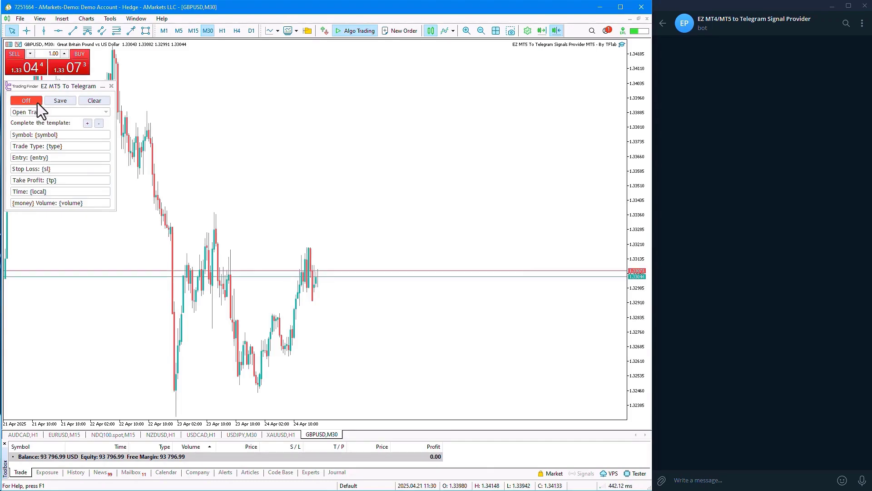
pyautogui.click(37, 101)
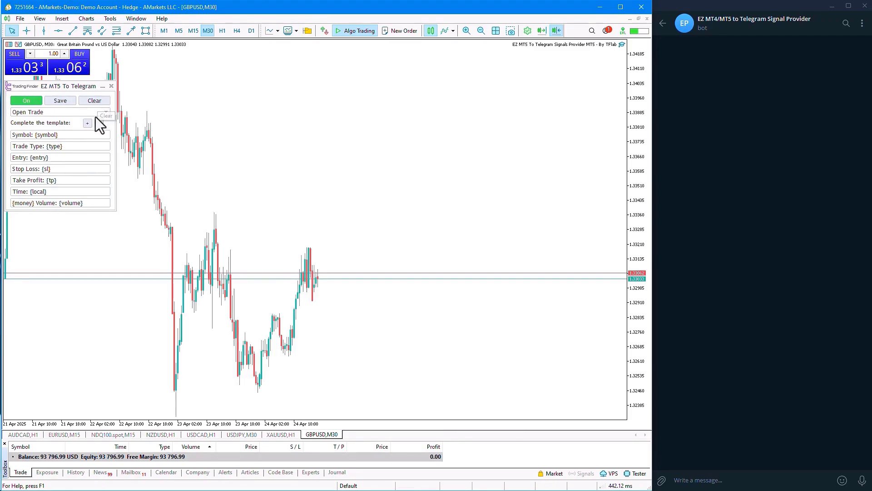
pyautogui.click(82, 112)
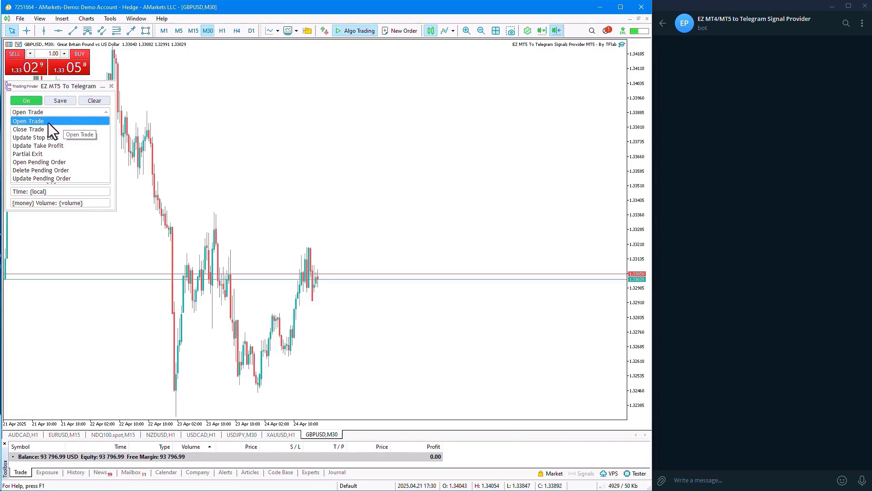
# Edit the Open Trade template so it ends at Time, removing the Volume and Description lines
pyautogui.click(63, 112)
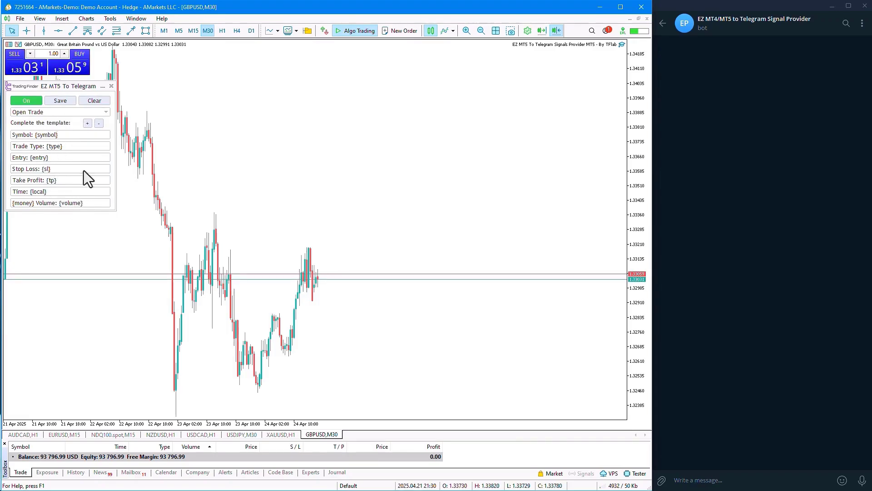
pyautogui.click(99, 123)
pyautogui.click(99, 123)
pyautogui.click(99, 123)
pyautogui.click(99, 124)
pyautogui.click(99, 123)
pyautogui.click(99, 124)
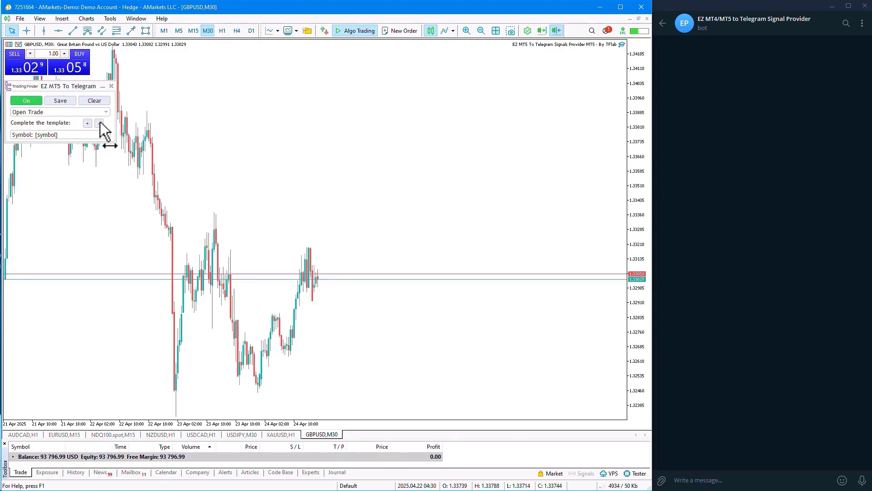
pyautogui.click(87, 124)
pyautogui.click(87, 123)
pyautogui.click(87, 124)
pyautogui.click(87, 124)
pyautogui.click(88, 123)
pyautogui.click(87, 124)
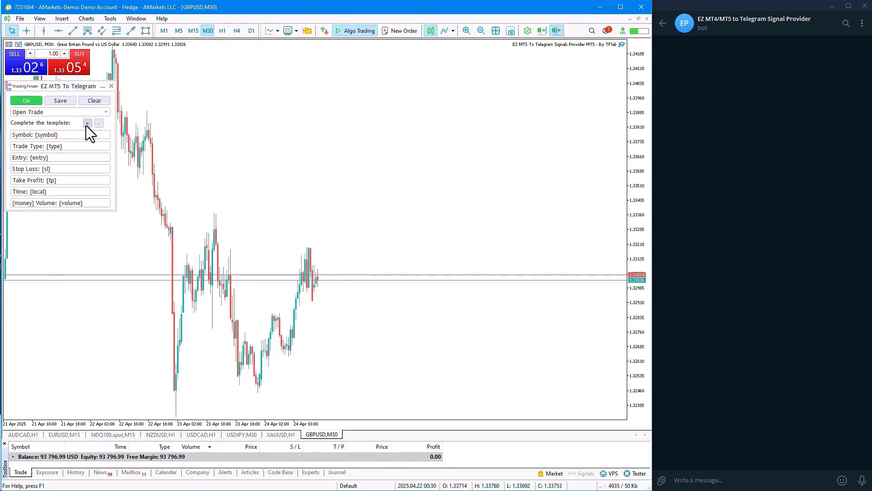
pyautogui.click(86, 125)
pyautogui.click(86, 125)
pyautogui.click(86, 125)
pyautogui.click(86, 125)
pyautogui.click(86, 125)
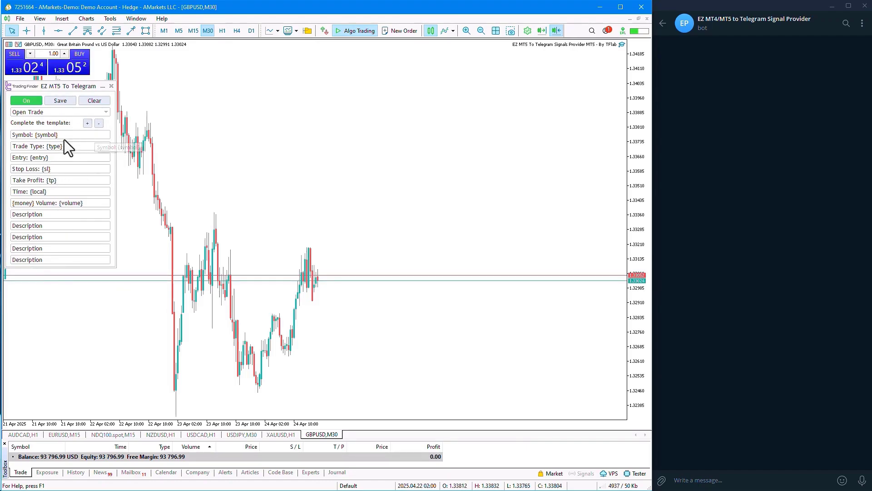
pyautogui.click(100, 102)
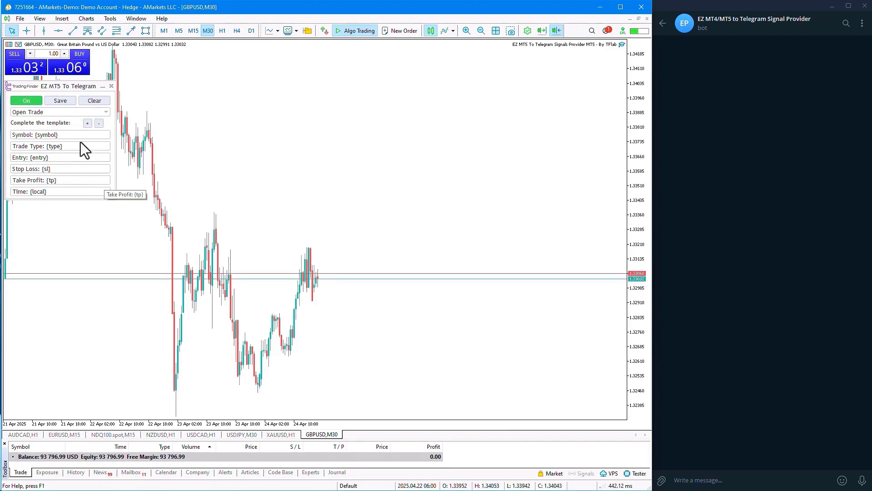
# Buy 1 lot of GBPUSD, then test clearing and restoring the Entry line text
pyautogui.click(80, 71)
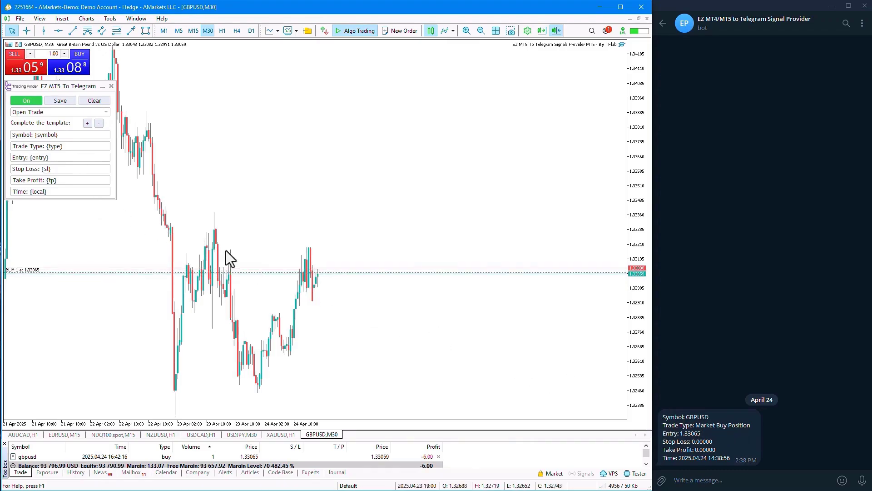
pyautogui.click(61, 157)
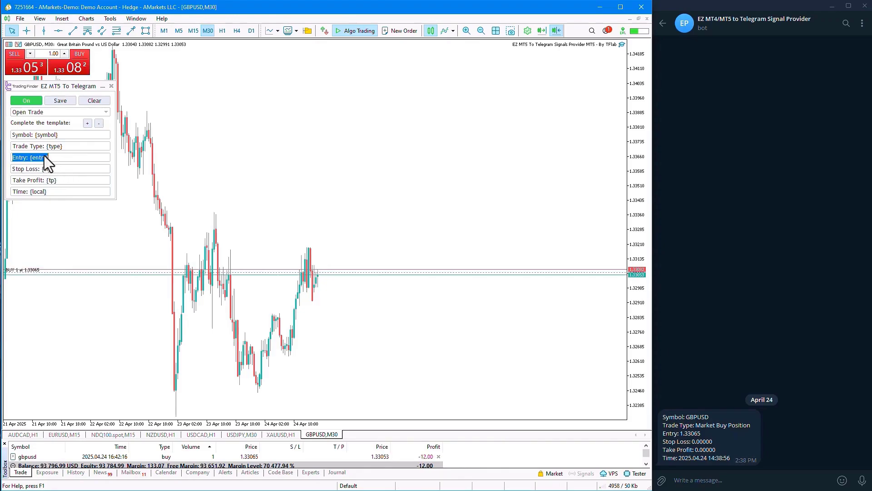
pyautogui.press('BackSpace')
pyautogui.hotkey('ctrl', 'z')
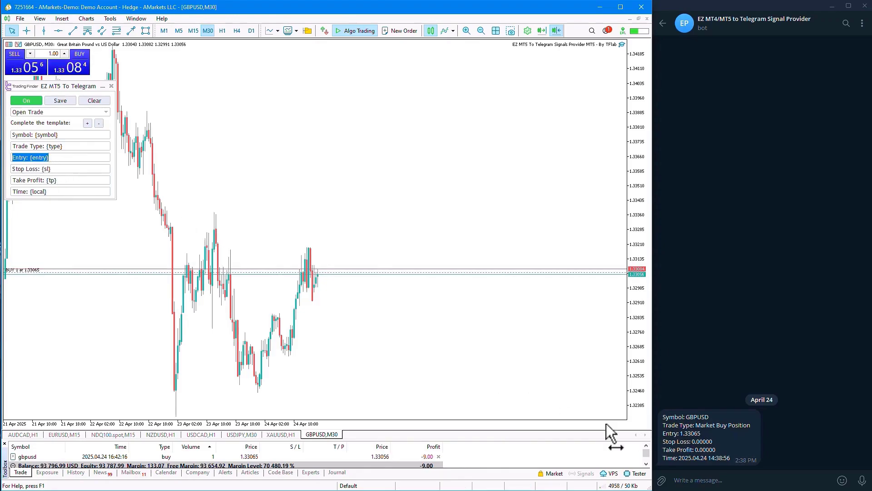
# Check the Stop Loss, Take Profit and Time lines, then close the GBPUSD buy position
pyautogui.click(61, 169)
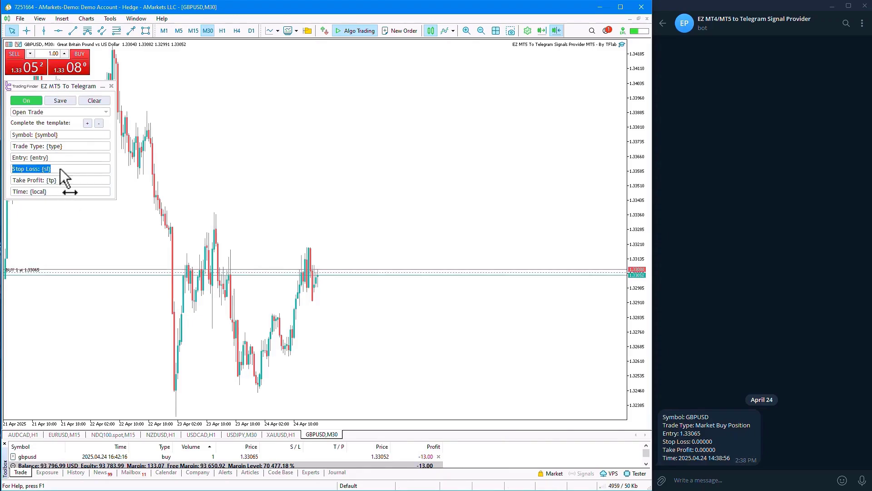
pyautogui.click(64, 180)
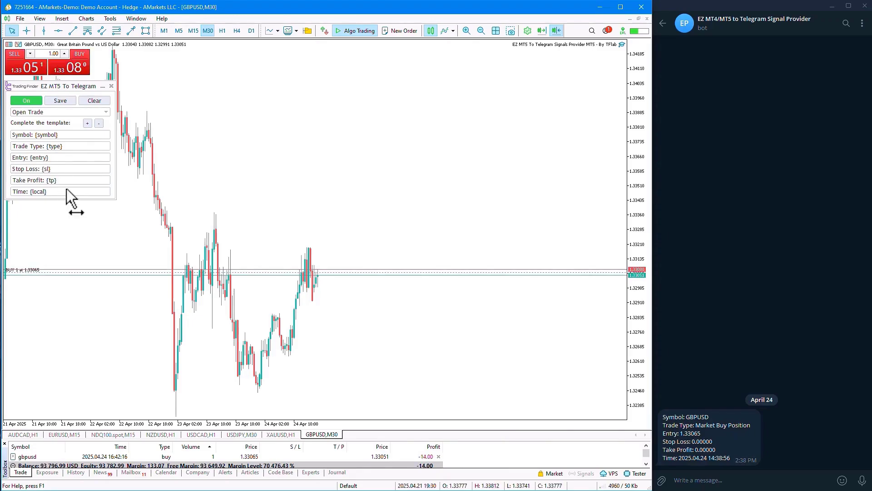
pyautogui.click(66, 191)
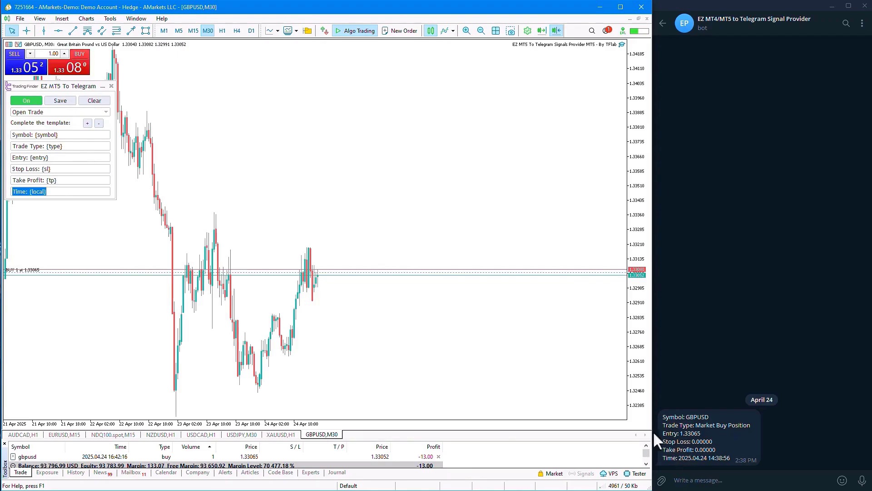
pyautogui.click(438, 458)
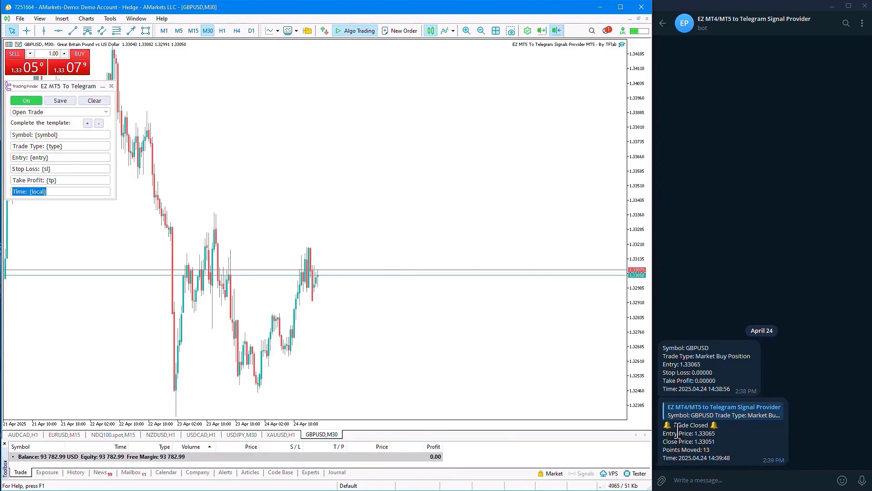
# React to the Trade Closed message with a heart, then add a Description line below Time
pyautogui.doubleClick(681, 446)
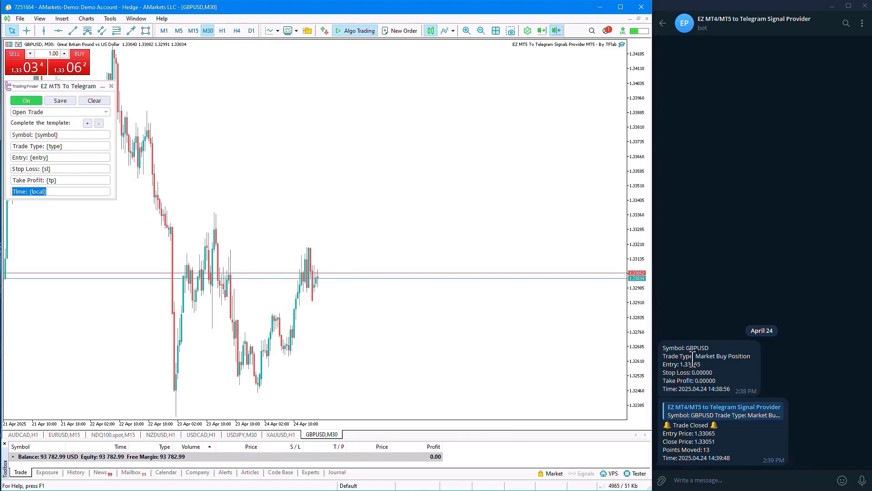
pyautogui.click(53, 126)
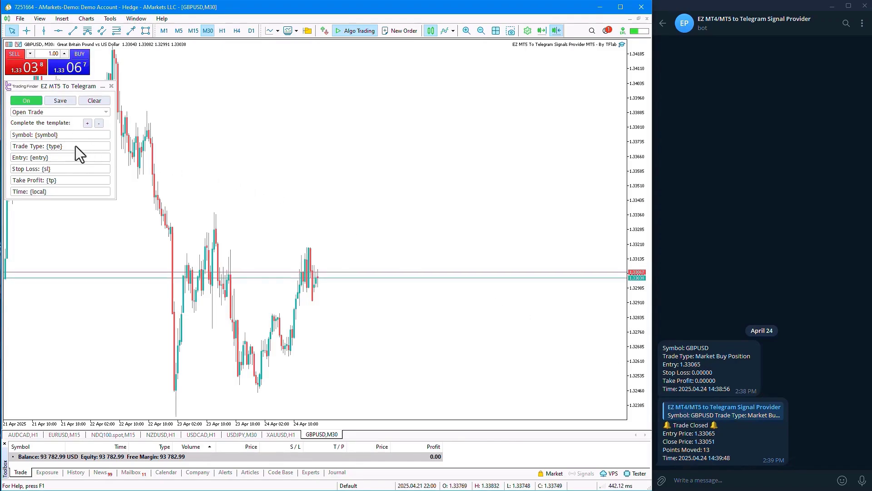
pyautogui.click(62, 168)
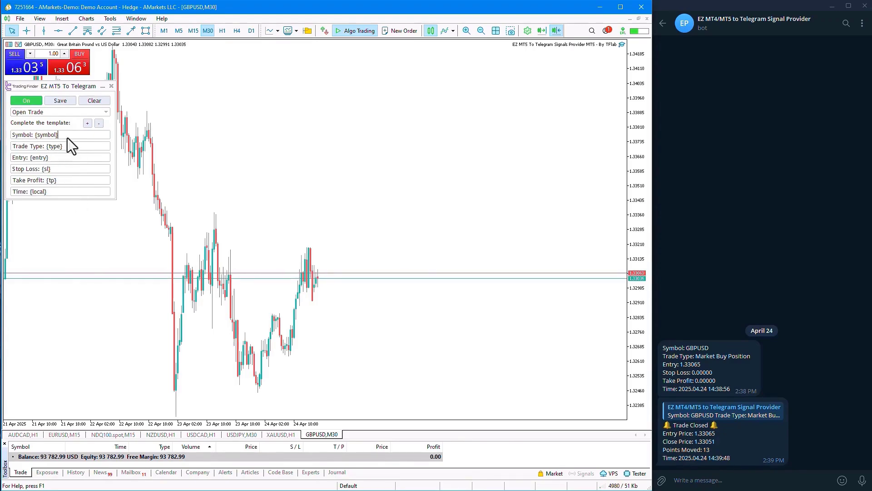
pyautogui.click(87, 123)
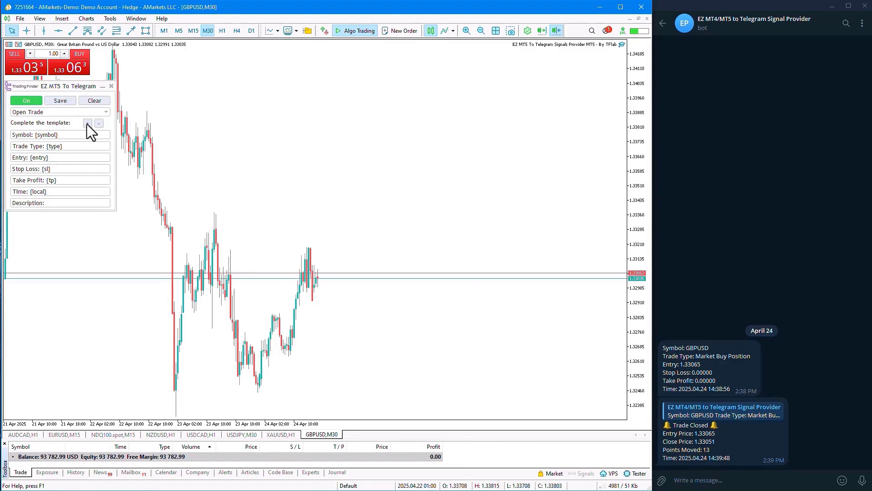
# Rebuild the Time and Description rows and erase the Description placeholder text
pyautogui.click(99, 123)
pyautogui.click(99, 123)
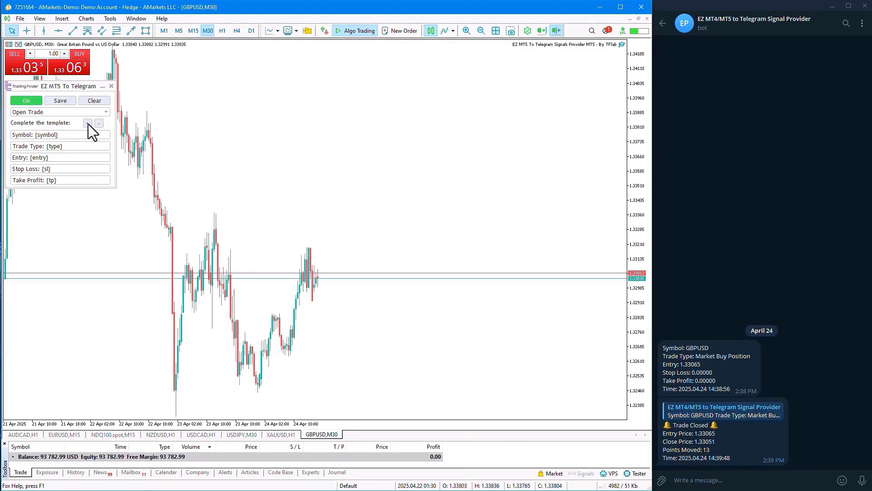
pyautogui.click(88, 123)
pyautogui.click(61, 206)
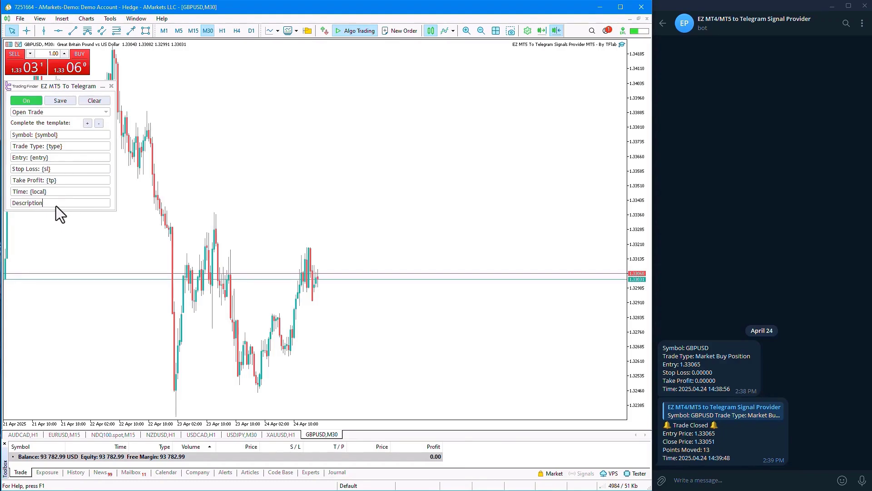
pyautogui.press('BackSpace')
pyautogui.press('BackSpace')
pyautogui.press('BackSpace')
pyautogui.press('BackSpace')
pyautogui.press('BackSpace')
pyautogui.press('BackSpace')
pyautogui.press('BackSpace')
pyautogui.press('BackSpace')
pyautogui.press('BackSpace')
pyautogui.press('BackSpace')
pyautogui.press('BackSpace')
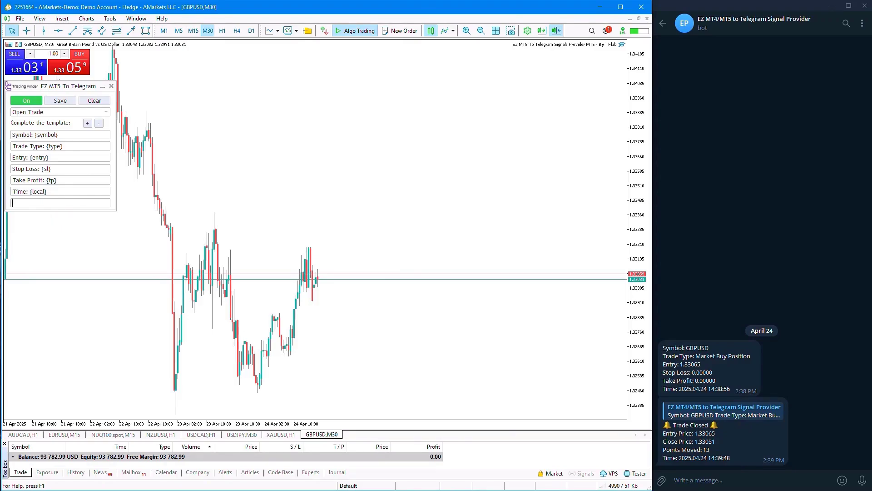
# Scroll through the Notepad placeholder list, checking the {Arrow} and {Equity} entries
pyautogui.hotkey('alt', 'Tab')
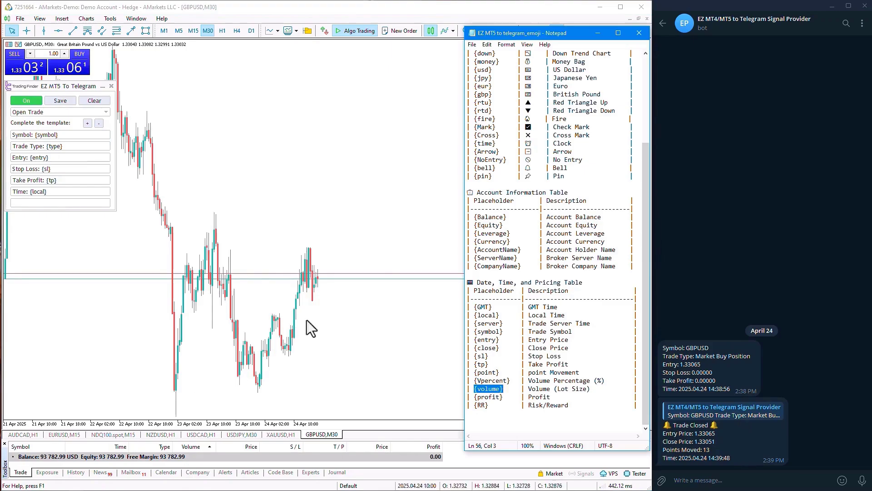
pyautogui.scroll(5, 536, 327)
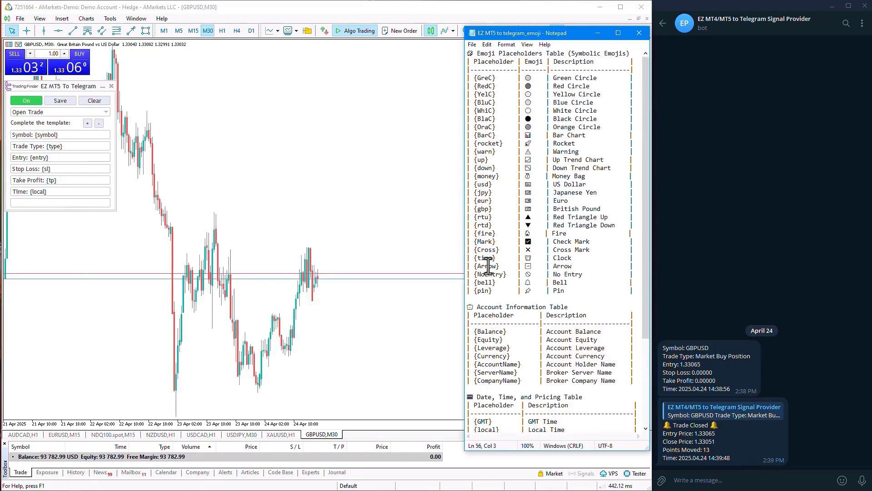
pyautogui.scroll(-2, 507, 200)
pyautogui.scroll(2, 507, 200)
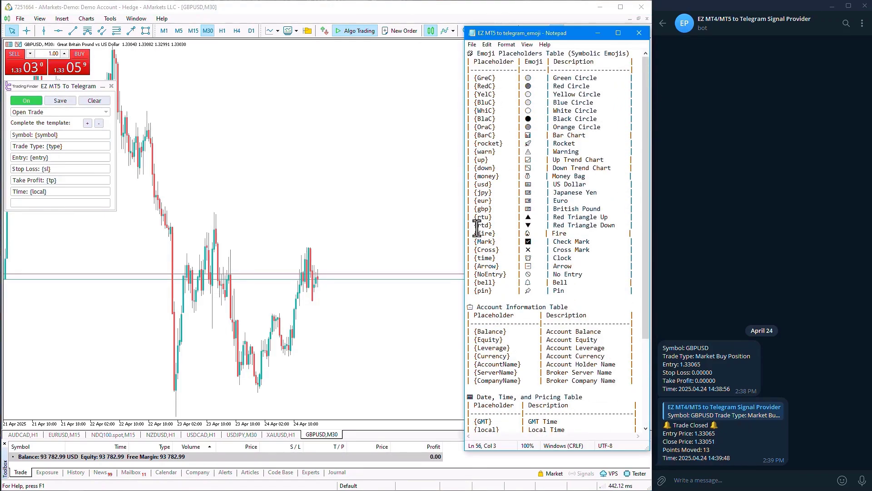
pyautogui.scroll(-4, 485, 273)
pyautogui.scroll(-1, 488, 277)
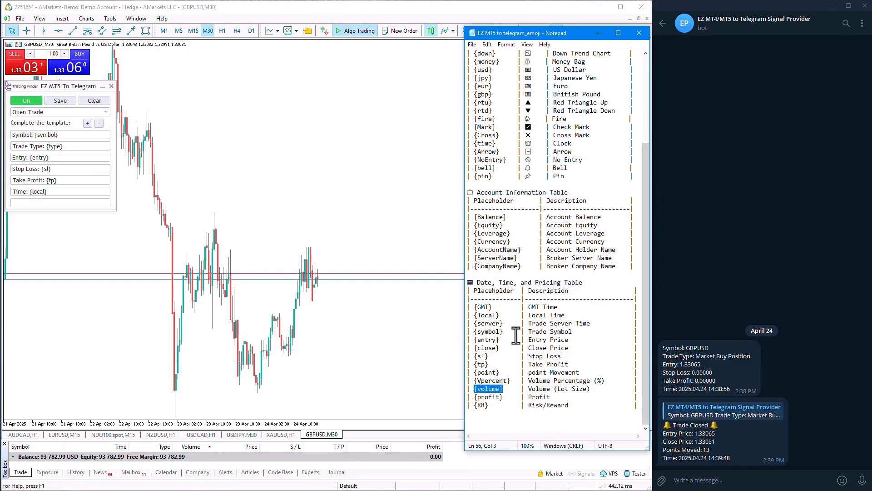
pyautogui.scroll(3, 503, 291)
pyautogui.scroll(2, 505, 286)
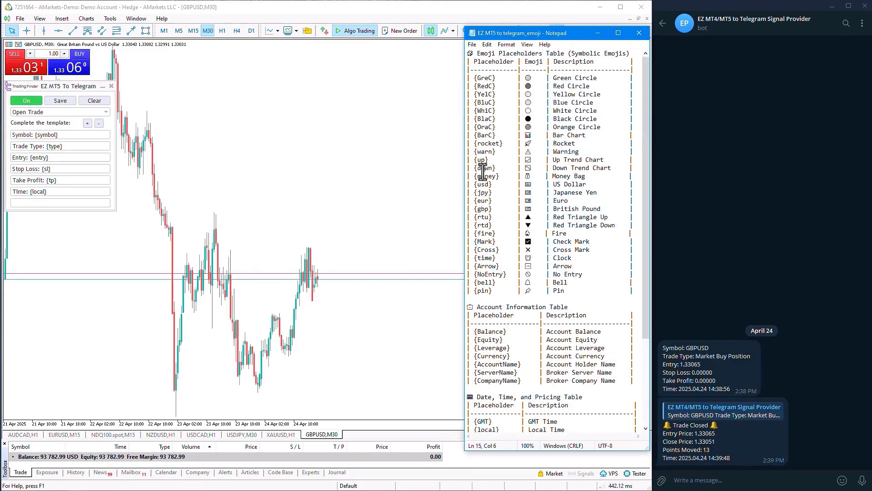
pyautogui.click(486, 268)
pyautogui.scroll(-4, 501, 227)
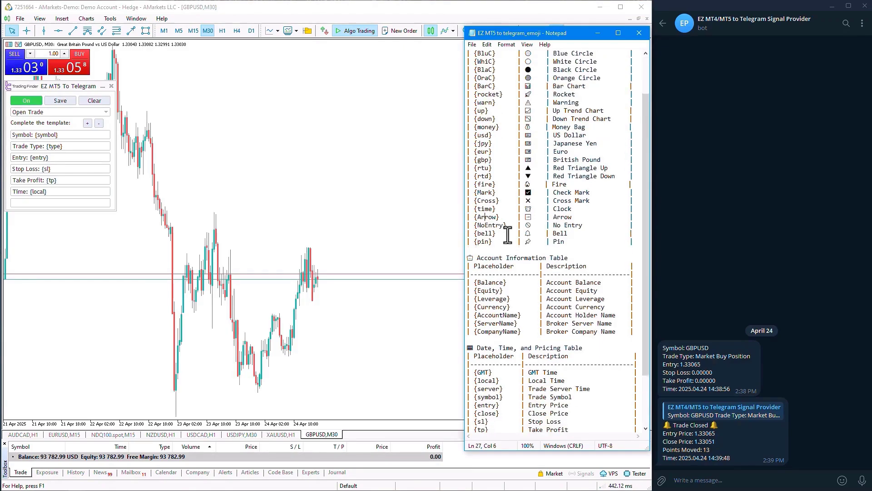
pyautogui.click(501, 233)
pyautogui.scroll(-1, 499, 261)
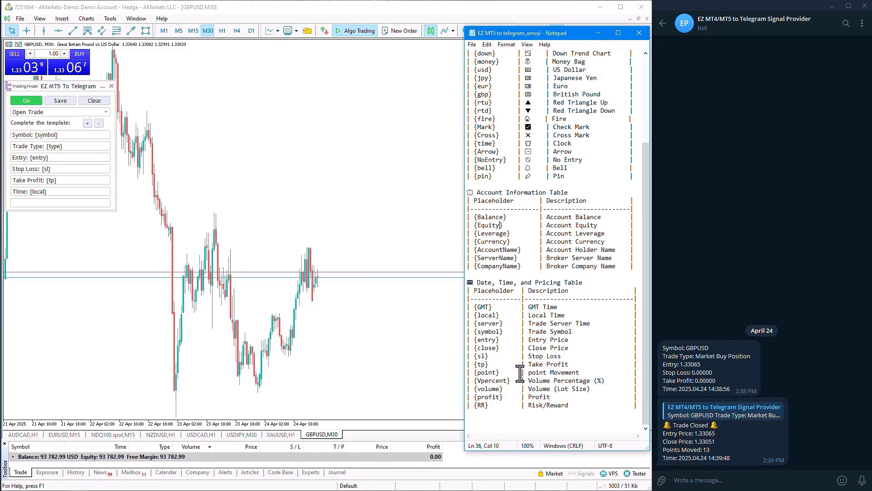
# Point out the {volume}, {profit} and {RR} placeholders, then return to the empty template line
pyautogui.click(489, 391)
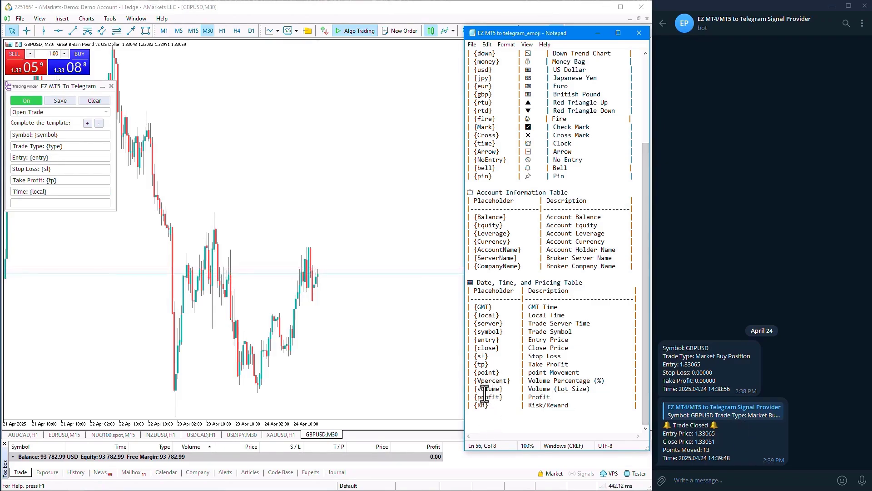
pyautogui.click(488, 399)
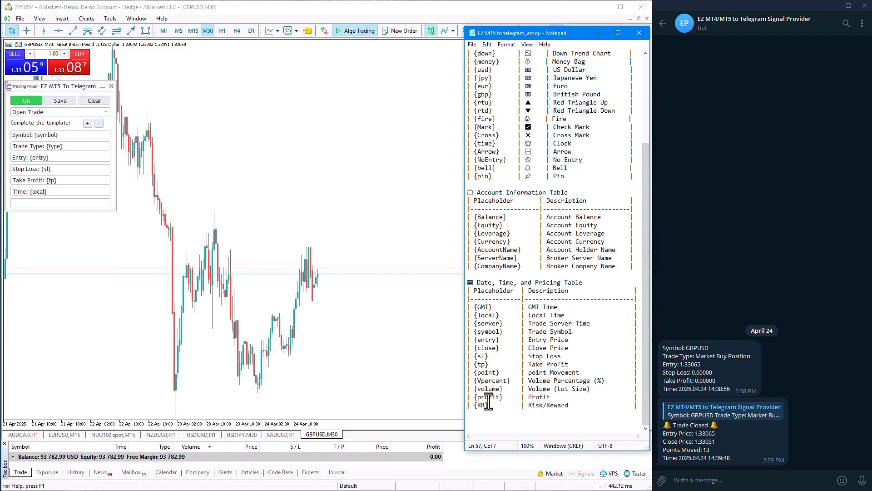
pyautogui.click(482, 407)
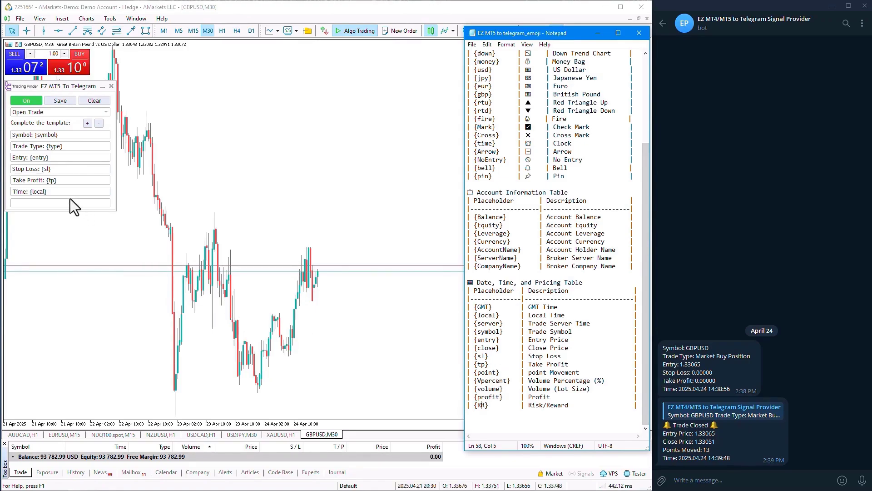
pyautogui.scroll(3, 535, 248)
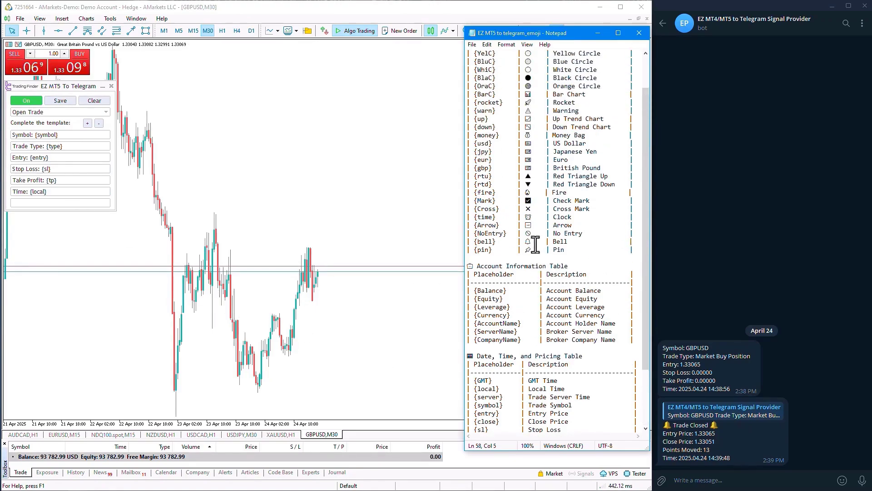
pyautogui.scroll(3, 536, 245)
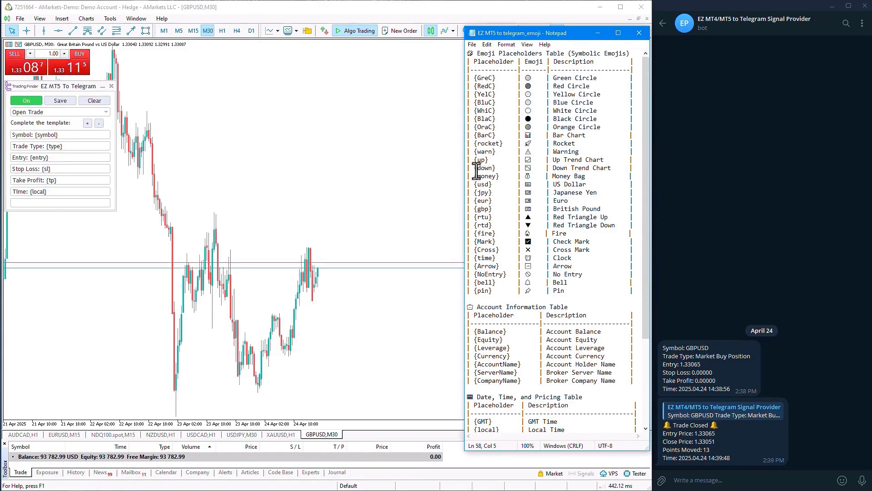
pyautogui.click(56, 202)
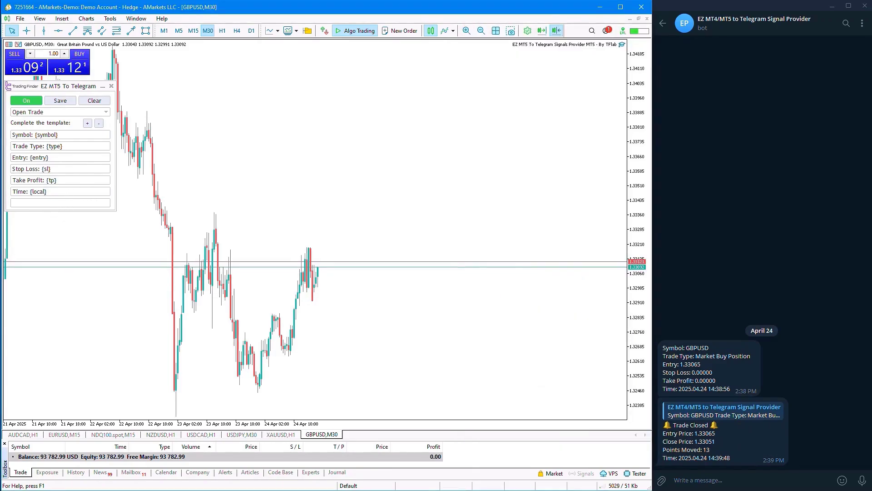
# Add a new '{money} Volume:' line to the Open Trade template, copying {money} from Notepad
pyautogui.hotkey('alt', 'Tab')
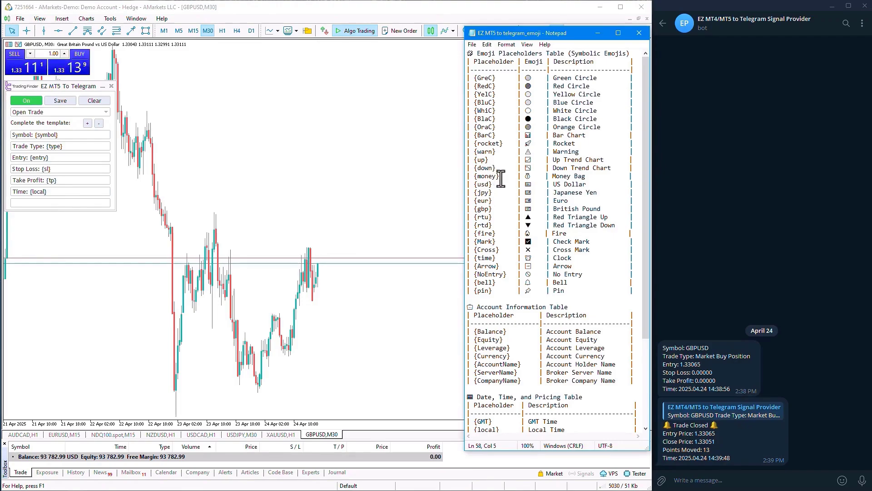
pyautogui.moveTo(499, 176); pyautogui.dragTo(475, 177)
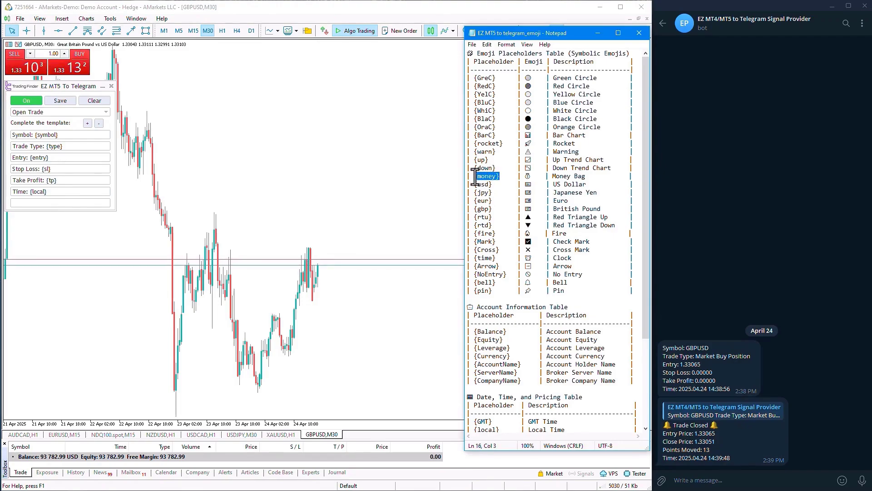
pyautogui.click(52, 201)
pyautogui.write('{money}')
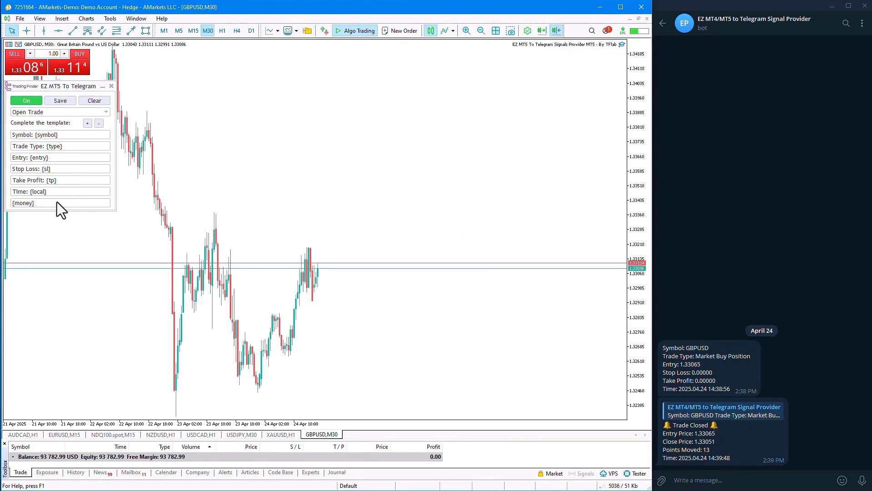
pyautogui.write('Volume:')
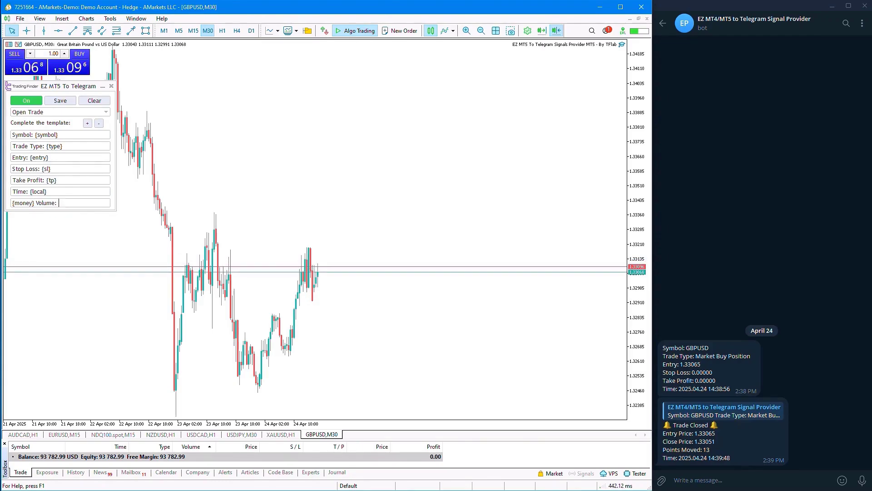
pyautogui.hotkey('alt', 'Tab')
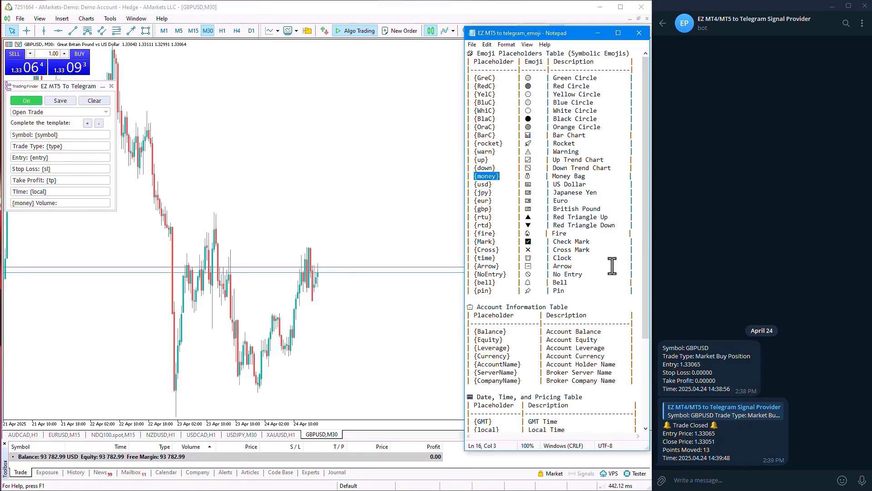
# Complete the line as '{money} Volume: {volume}' with the {volume} placeholder from Notepad
pyautogui.scroll(-5, 575, 276)
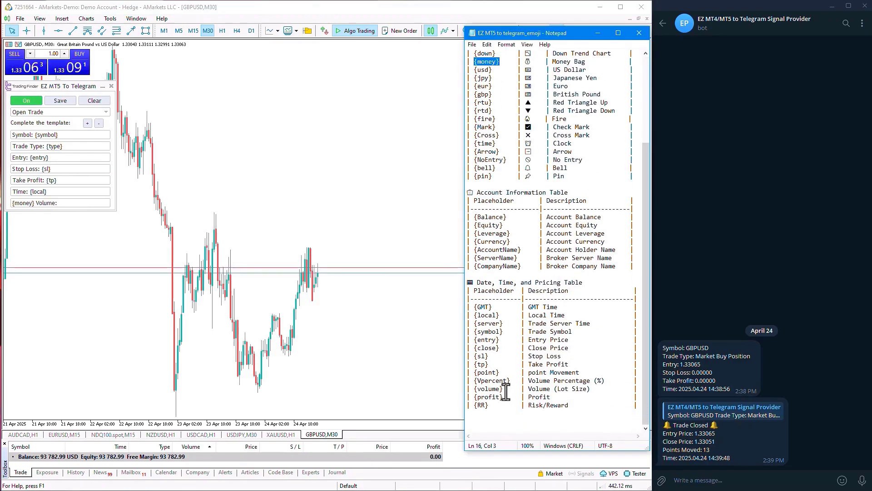
pyautogui.moveTo(474, 389); pyautogui.dragTo(499, 389)
pyautogui.hotkey('ctrl', 'c')
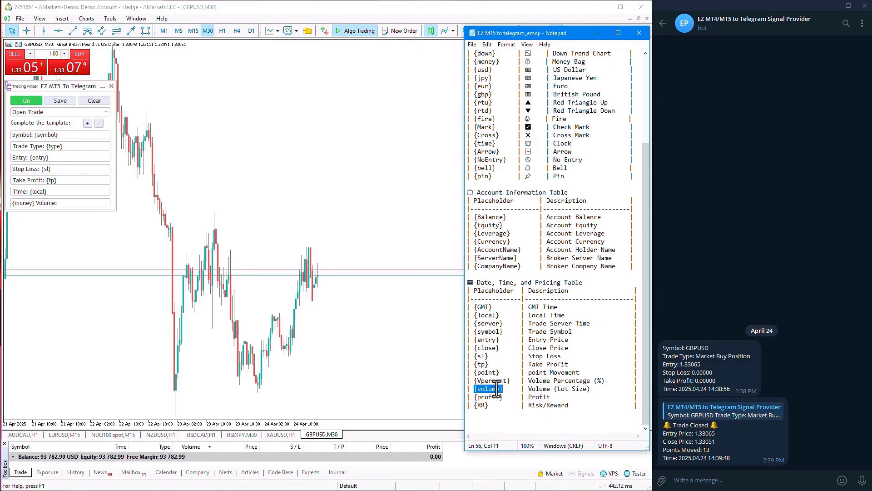
pyautogui.click(67, 203)
pyautogui.hotkey('ctrl', 'v')
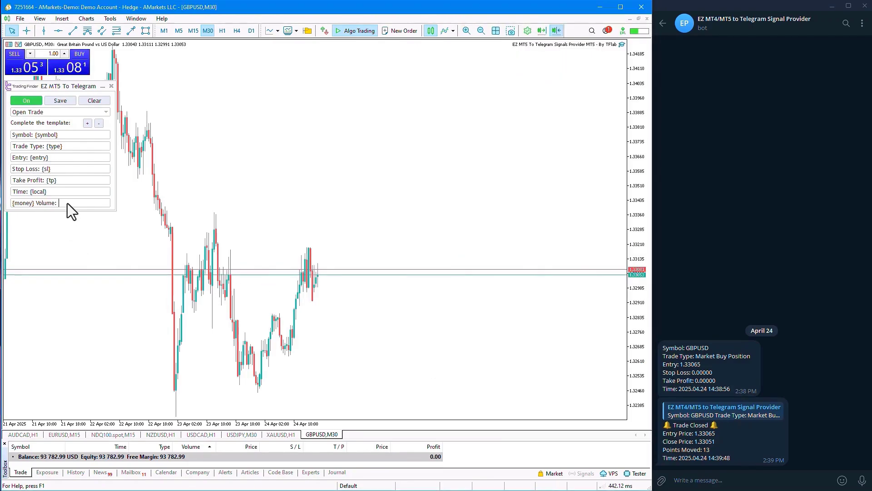
# Clear the empty last line, save the template, and buy 1 lot GBPUSD to test the signal
pyautogui.hotkey('ctrl', 'a')
pyautogui.press('BackSpace')
pyautogui.click(65, 103)
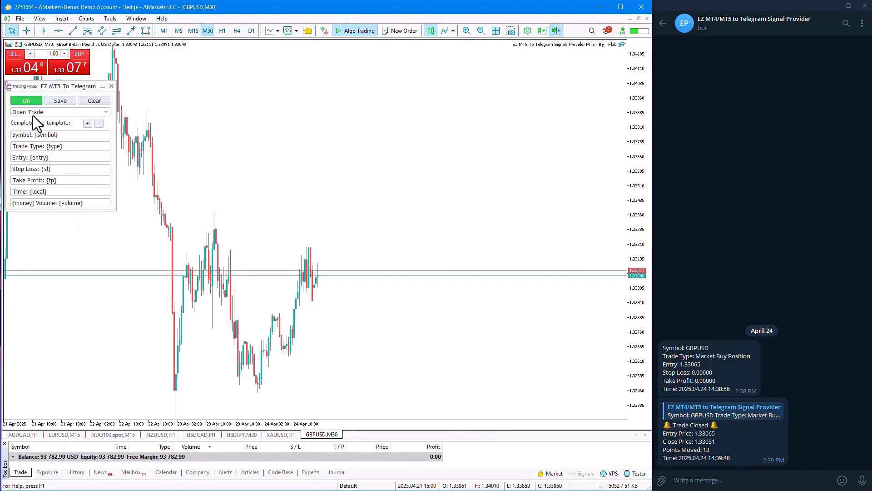
pyautogui.click(83, 75)
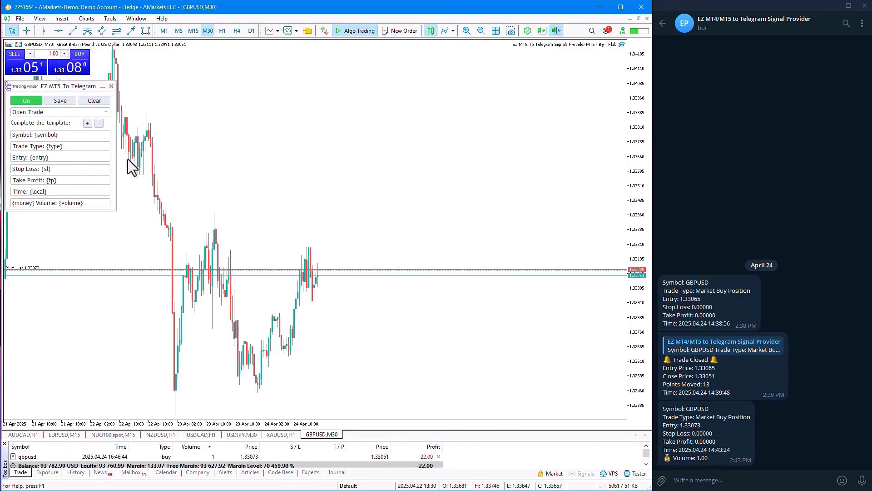
pyautogui.click(65, 112)
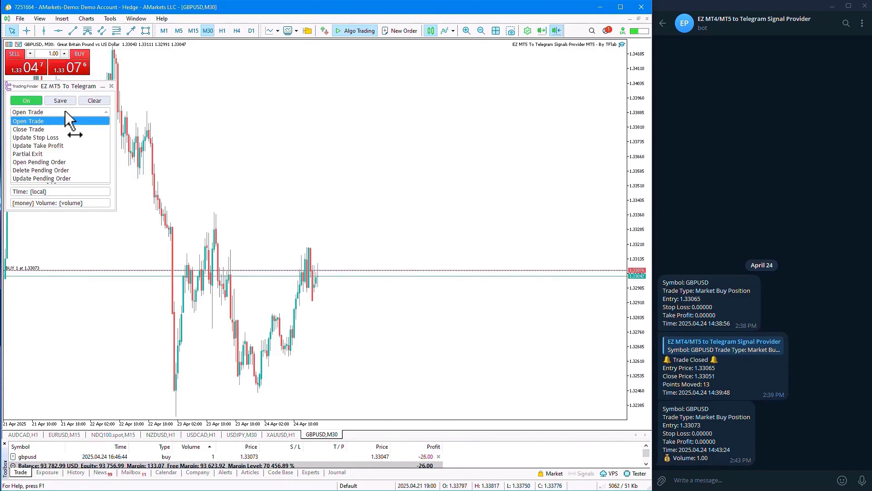
# Select the Close Trade template, close the GBPUSD buy, and review its Entry, Close, Points and Time lines
pyautogui.click(50, 130)
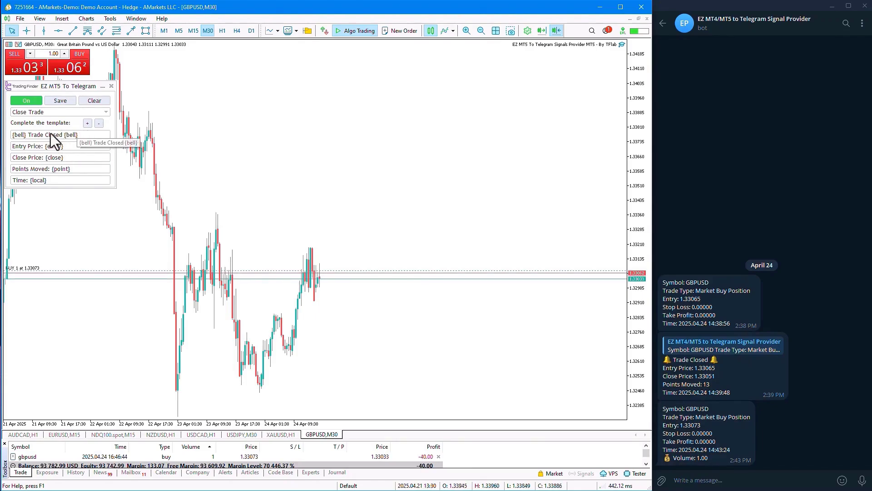
pyautogui.click(439, 456)
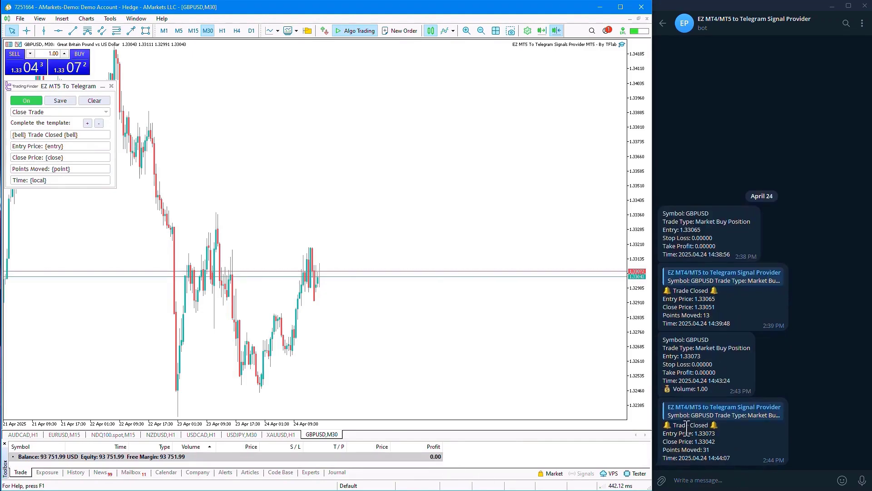
pyautogui.click(64, 146)
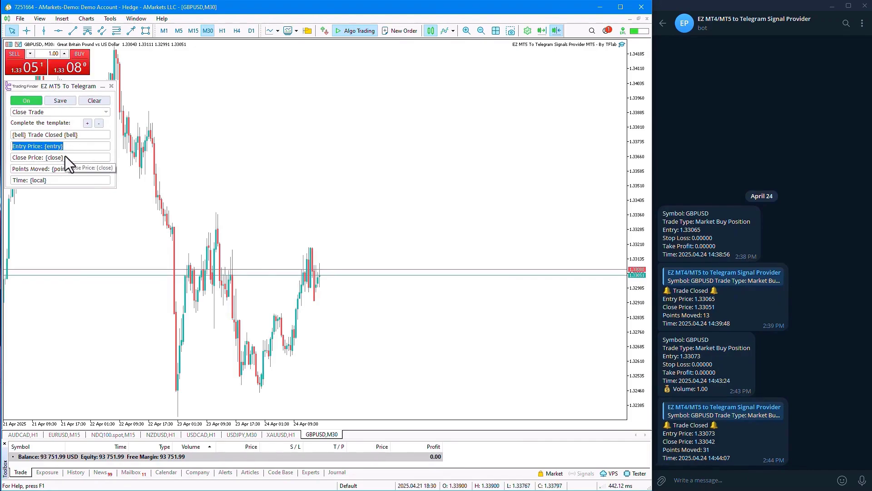
pyautogui.click(64, 155)
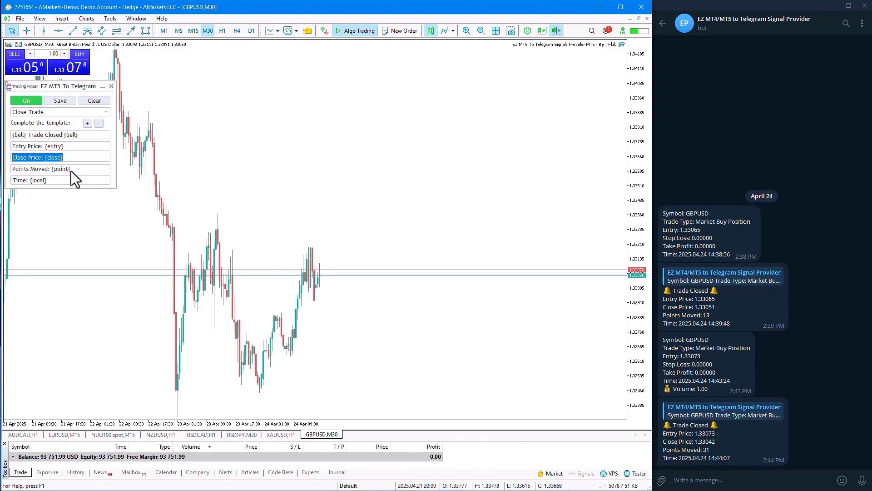
pyautogui.click(70, 169)
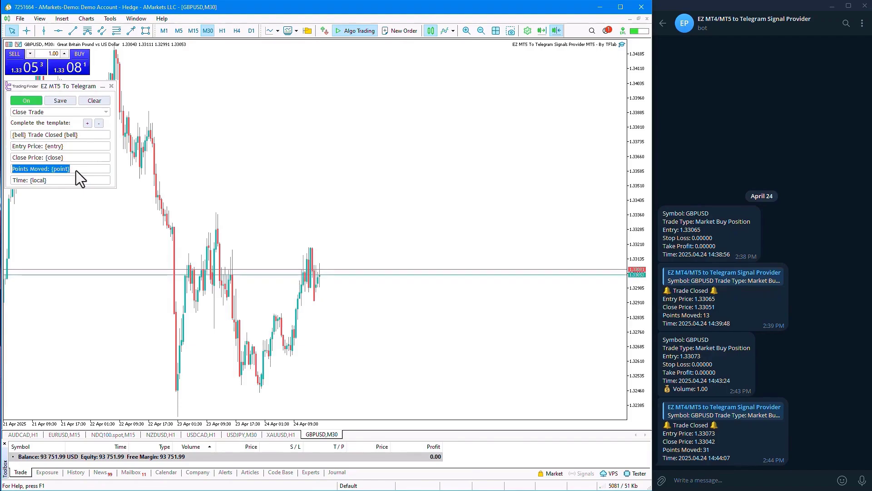
pyautogui.click(76, 177)
pyautogui.click(75, 178)
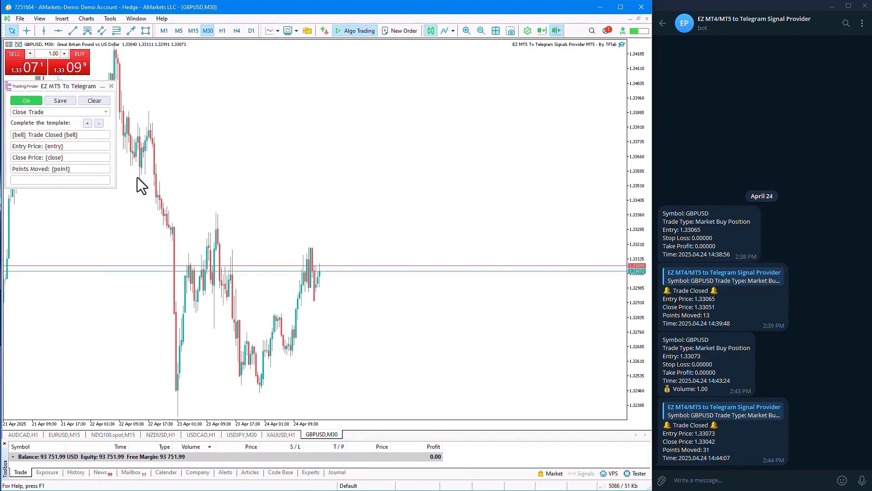
# View the Update Stop Loss, Update Take Profit and Partial Exit message templates
pyautogui.click(71, 111)
pyautogui.click(53, 139)
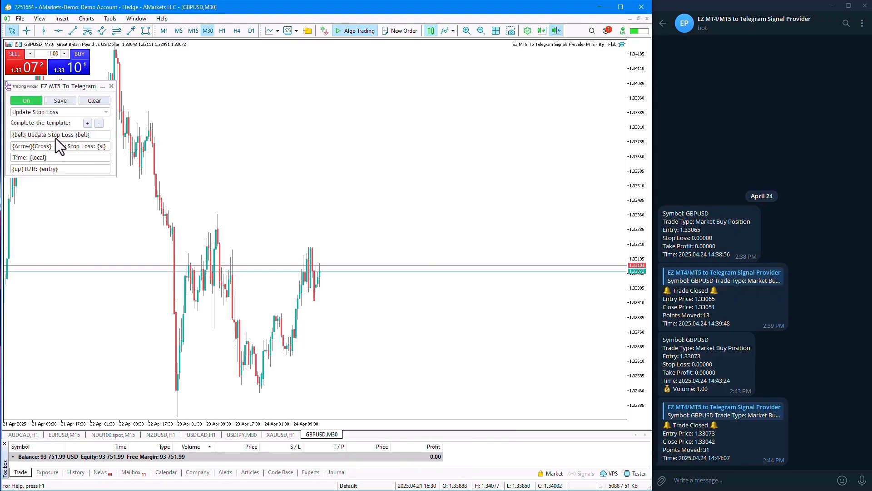
pyautogui.click(64, 111)
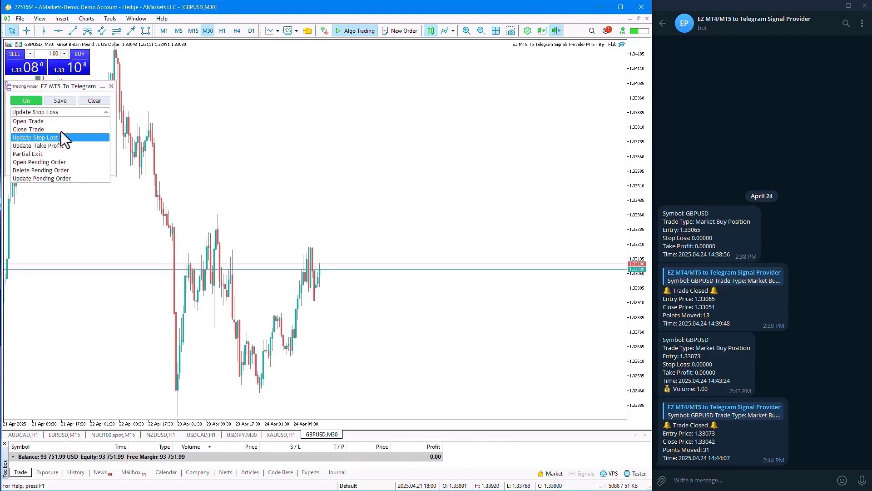
pyautogui.click(58, 146)
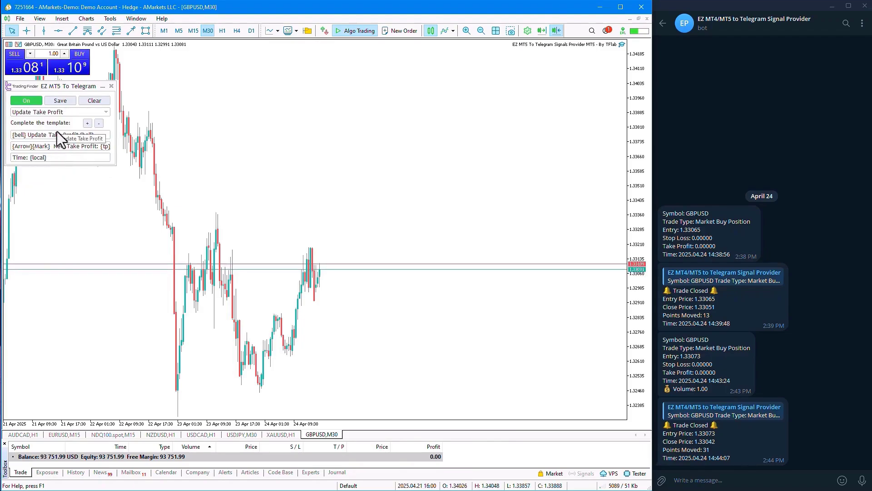
pyautogui.click(58, 114)
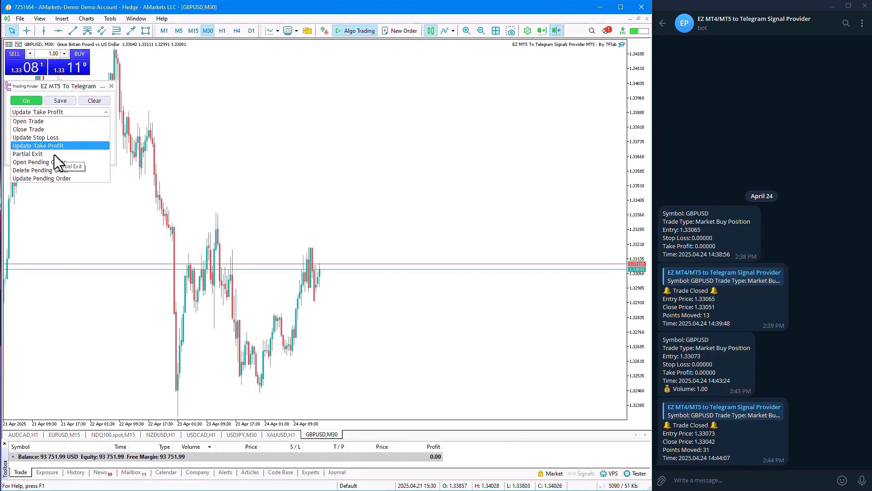
pyautogui.click(53, 155)
# View the Open Pending Order, Delete Pending Order and Update Pending Order templates
pyautogui.click(57, 113)
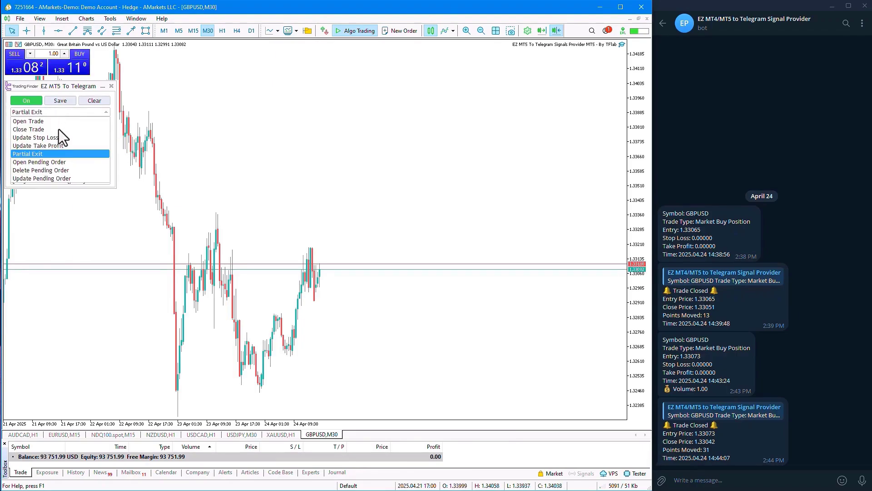
pyautogui.click(57, 164)
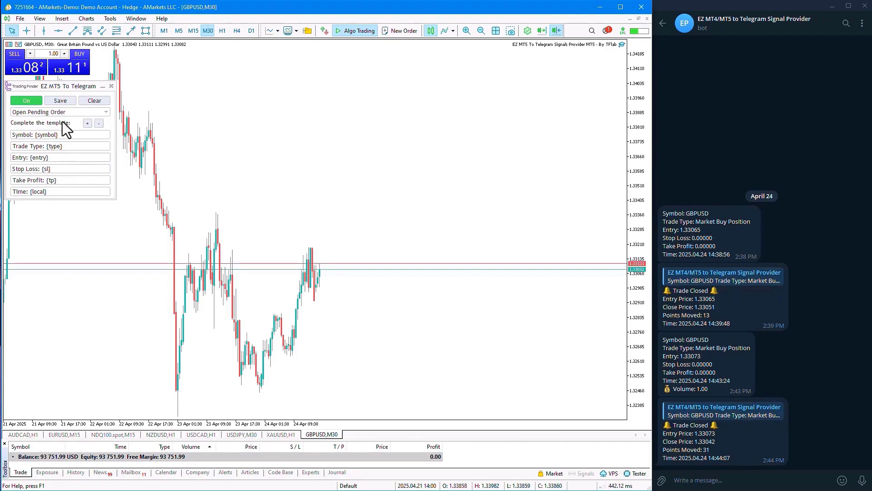
pyautogui.click(61, 113)
pyautogui.click(54, 172)
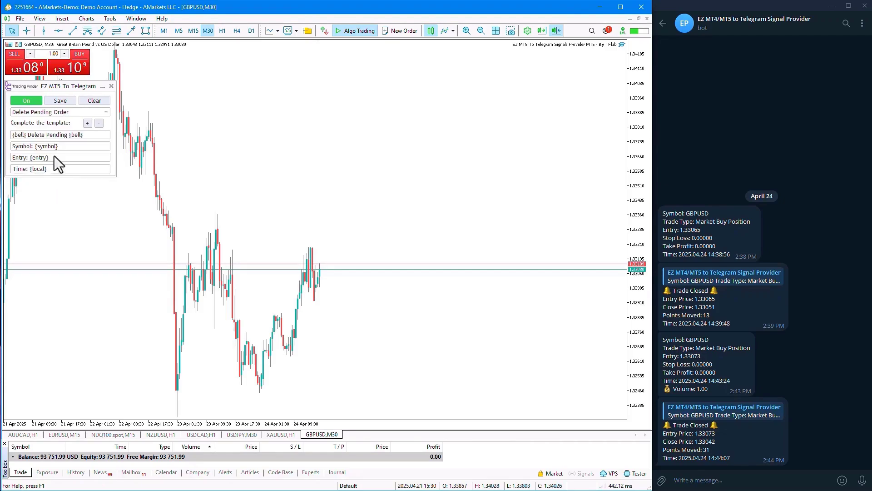
pyautogui.click(53, 114)
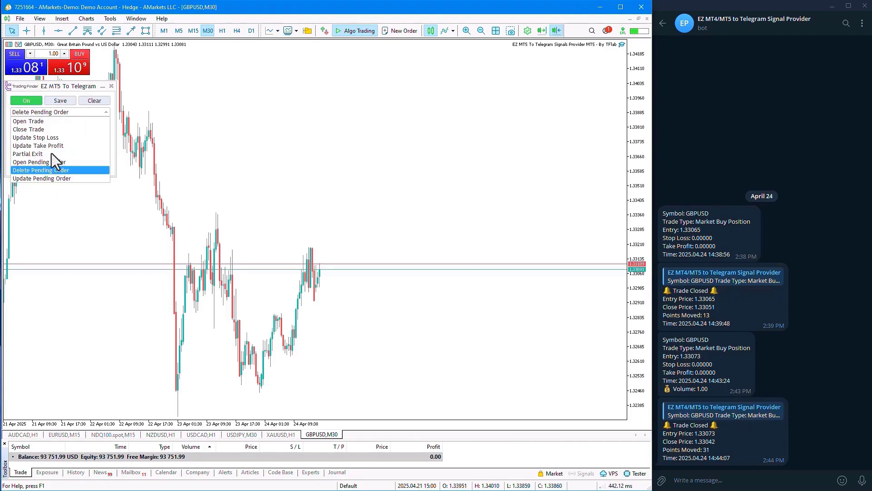
pyautogui.click(50, 178)
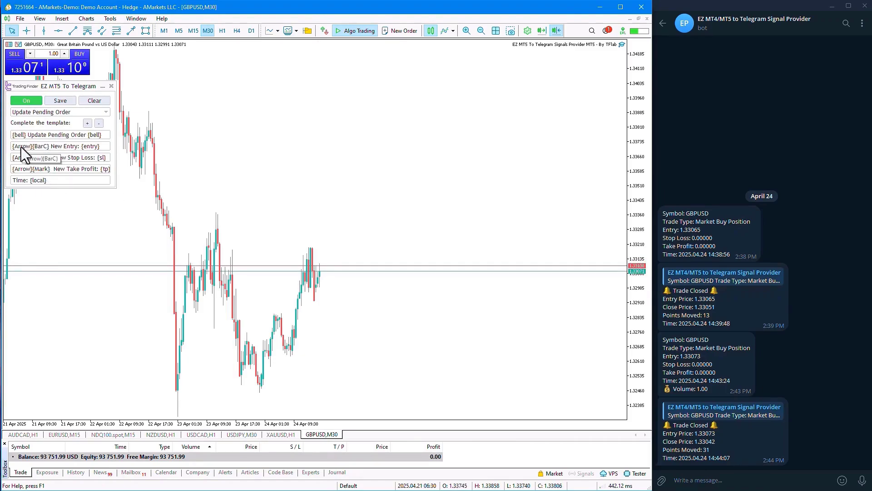
pyautogui.rightClick(231, 167)
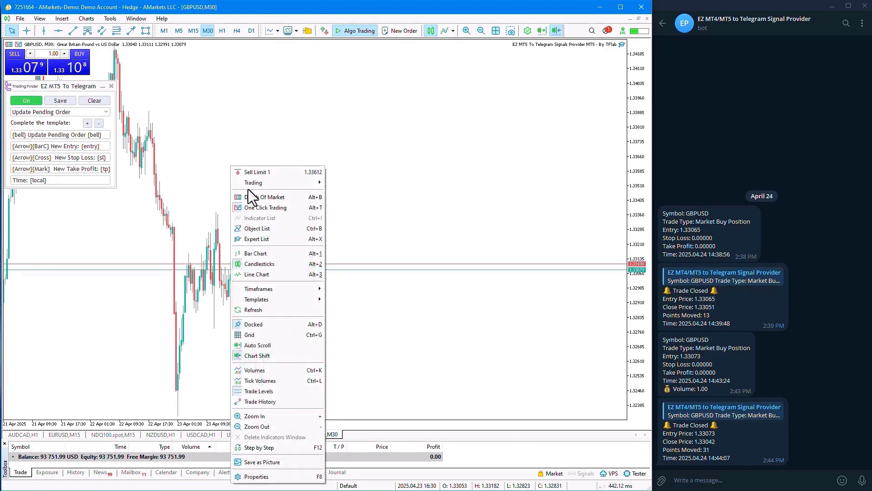
# Place a 1-lot GBPUSD sell limit at 1.33612, show the Open Pending Order template, then drag it to 1.33780
pyautogui.click(268, 173)
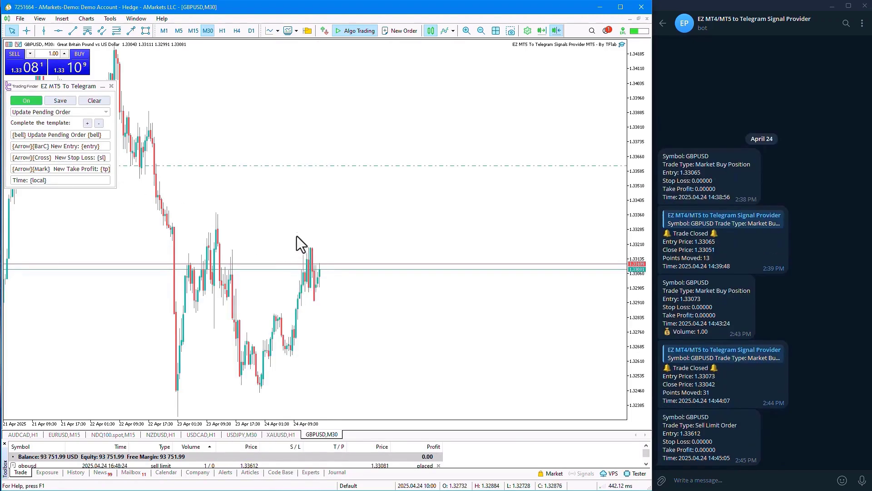
pyautogui.click(81, 111)
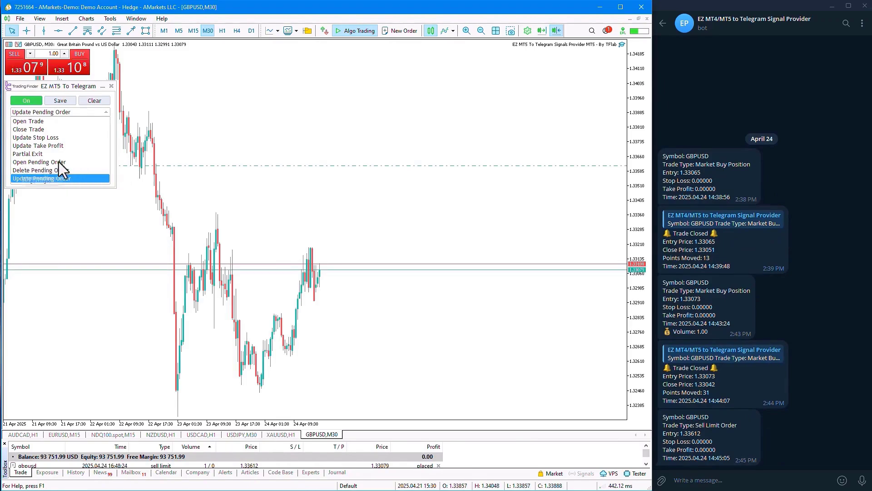
pyautogui.click(57, 163)
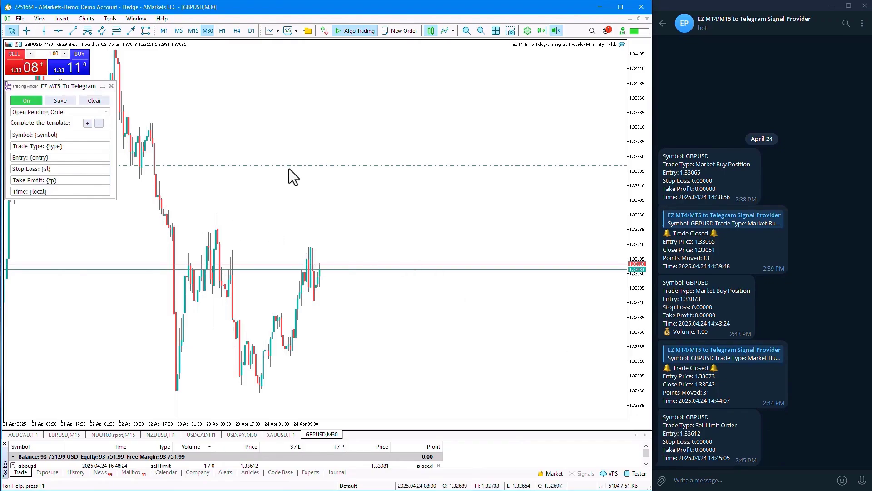
pyautogui.moveTo(292, 165); pyautogui.dragTo(293, 132)
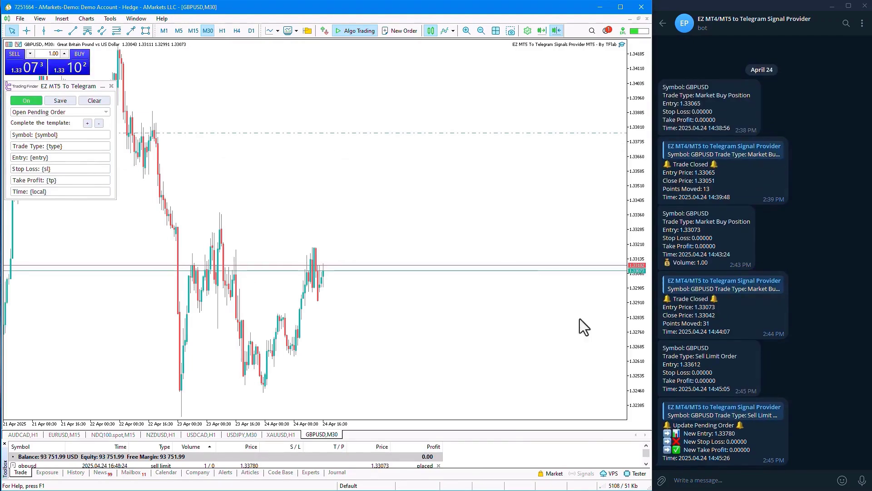
# Heart the Telegram pending-order update message and display the Update Pending Order template
pyautogui.doubleClick(701, 443)
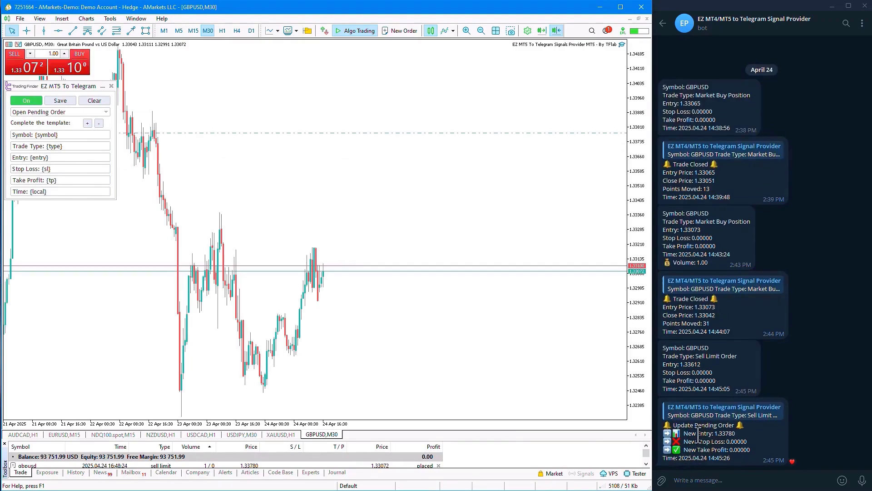
pyautogui.click(50, 110)
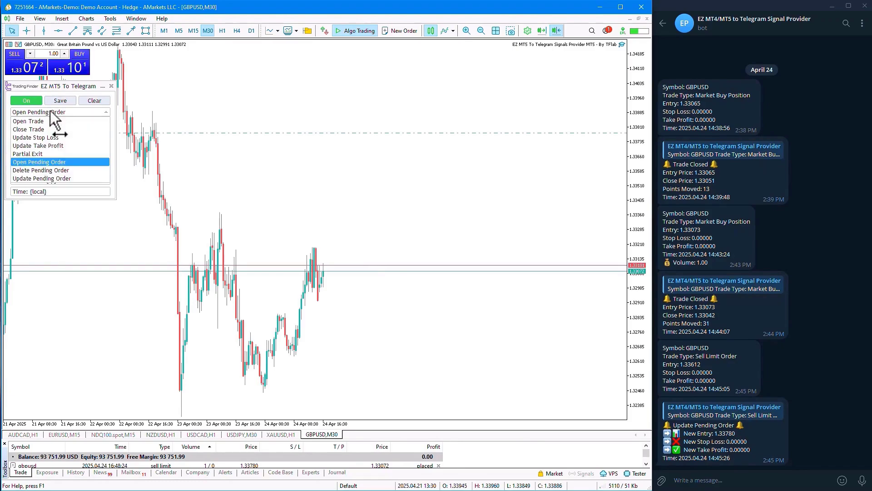
pyautogui.click(48, 180)
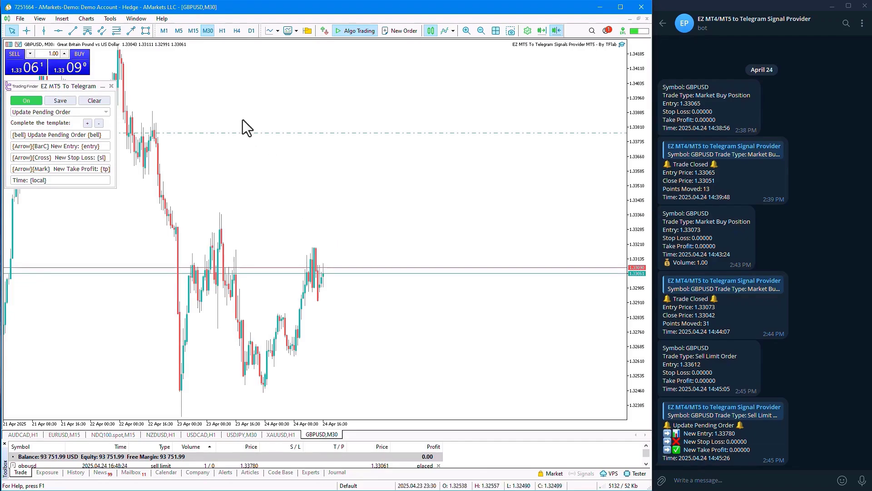
# Buy 1 lot of XAUUSD on the H1 chart and heart its Telegram signal
pyautogui.click(279, 435)
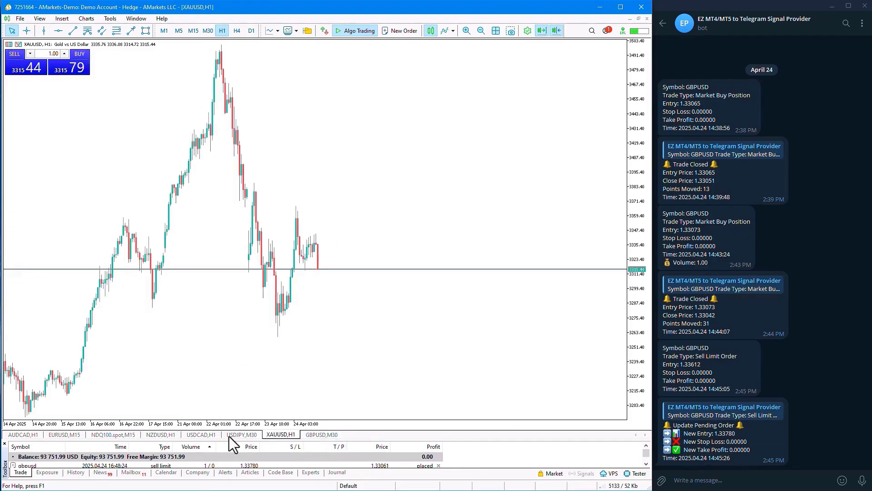
pyautogui.click(72, 66)
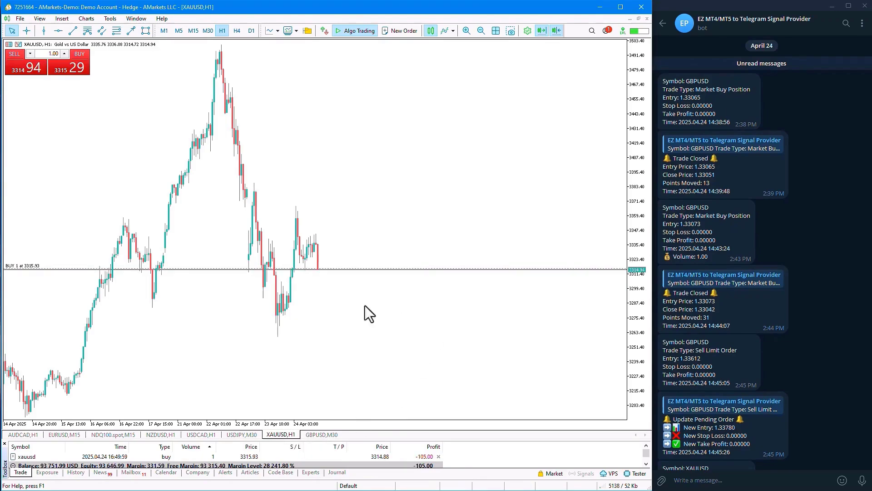
pyautogui.scroll(-2, 733, 421)
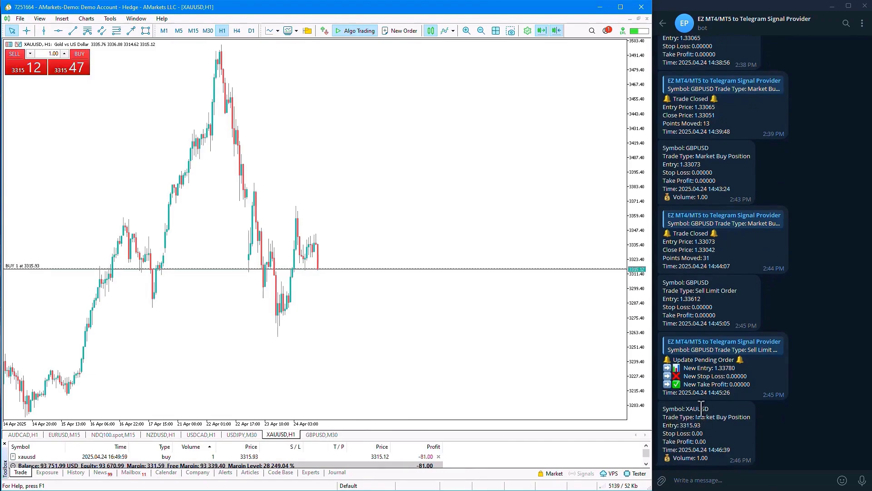
pyautogui.doubleClick(703, 424)
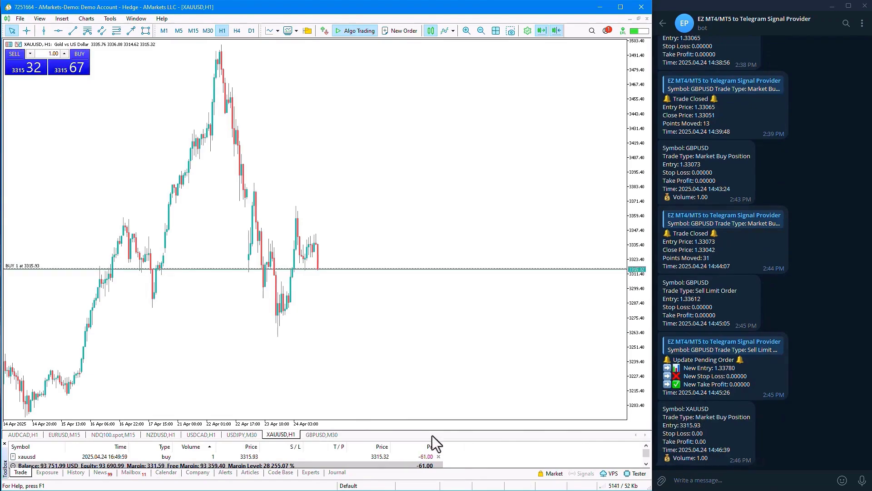
# Close the XAUUSD buy, delete the GBPUSD sell limit, and heart the Delete Pending message
pyautogui.click(438, 457)
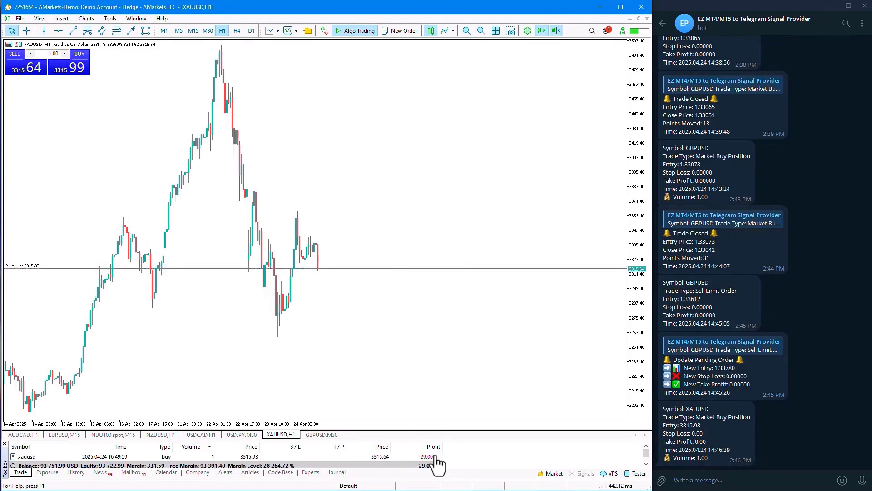
pyautogui.click(438, 466)
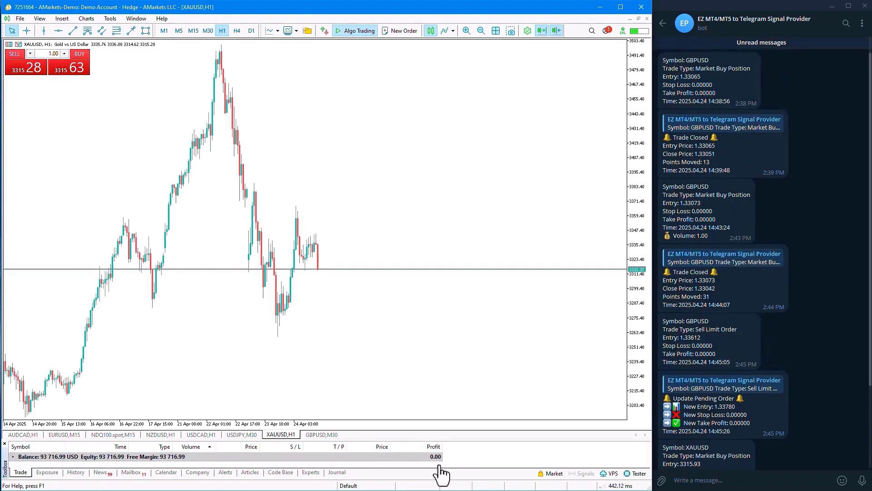
pyautogui.scroll(-2, 723, 463)
pyautogui.scroll(-3, 723, 462)
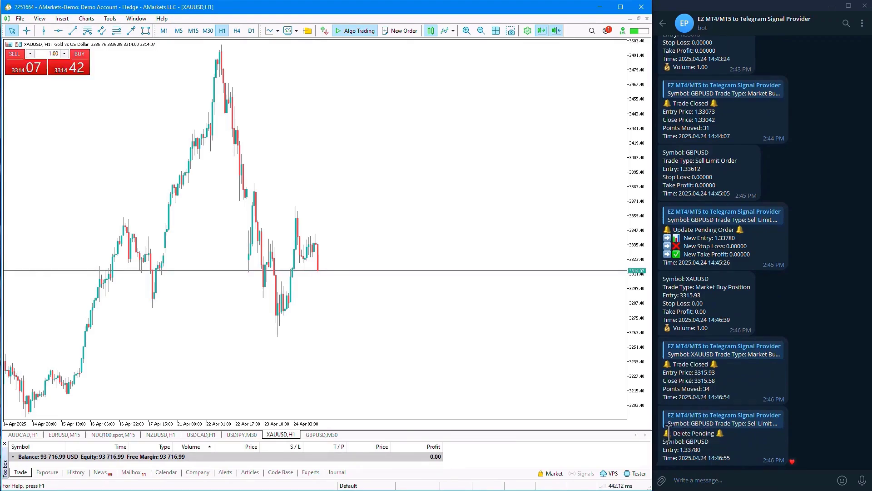
pyautogui.doubleClick(686, 460)
pyautogui.click(663, 24)
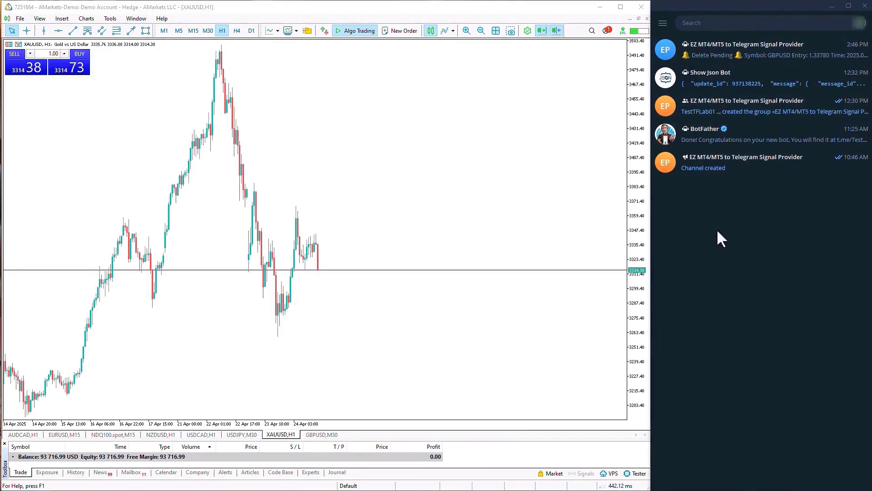